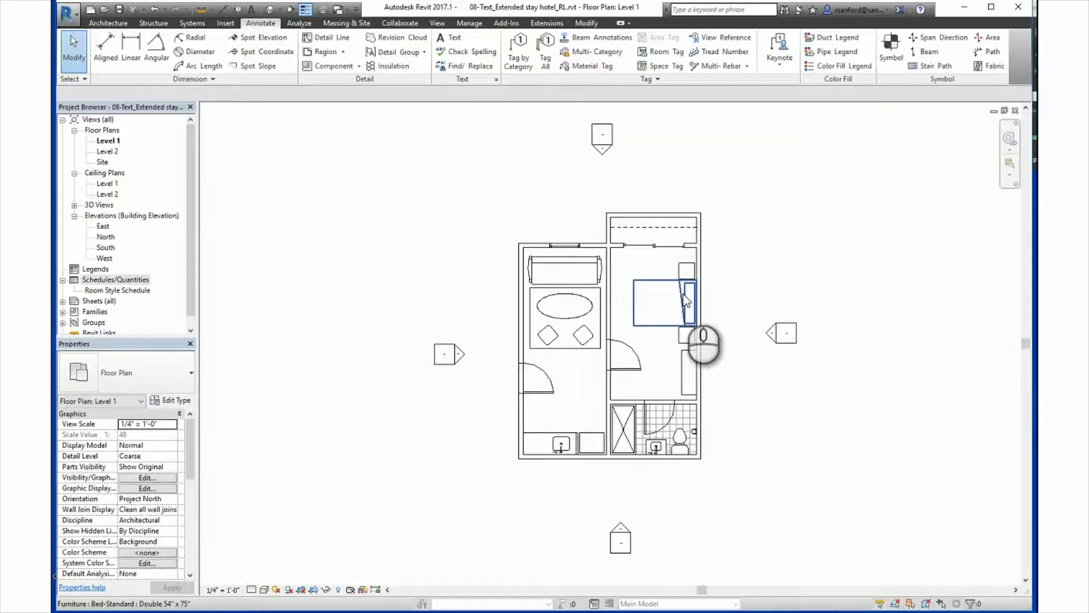
# Start a wrapped text note outside the plan's west wall, with a straight leader pointing to the sofa
pyautogui.click(386, 287)
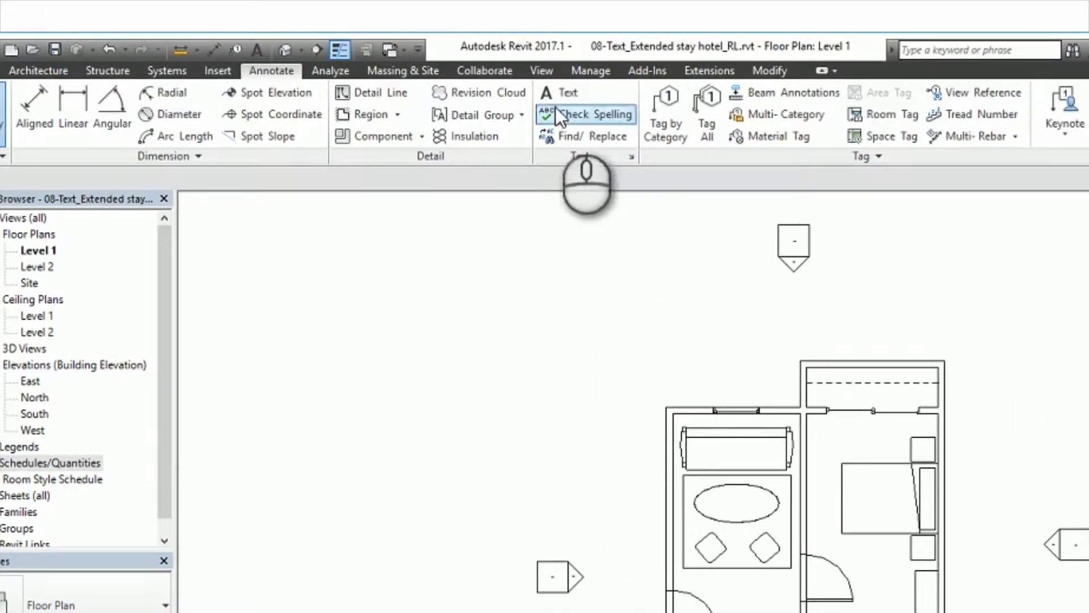
pyautogui.click(560, 94)
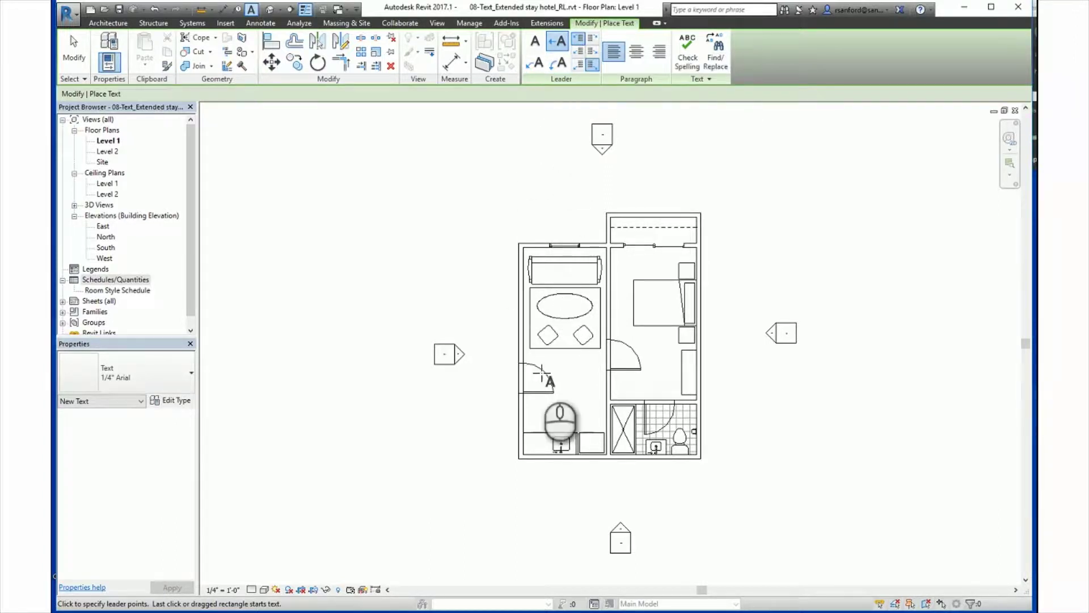
pyautogui.click(552, 275)
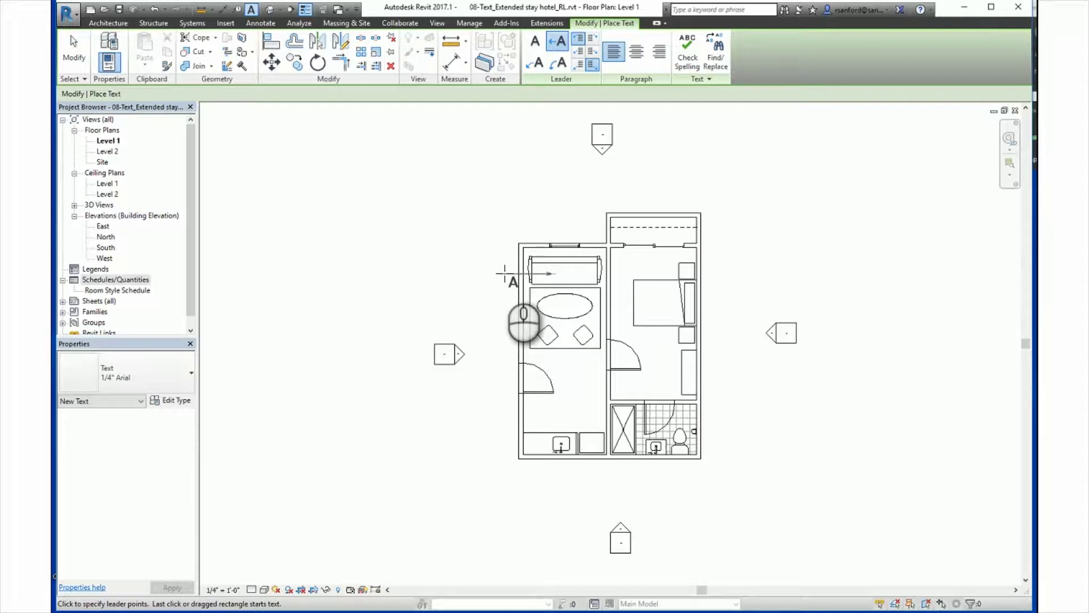
pyautogui.moveTo(505, 274); pyautogui.dragTo(360, 318)
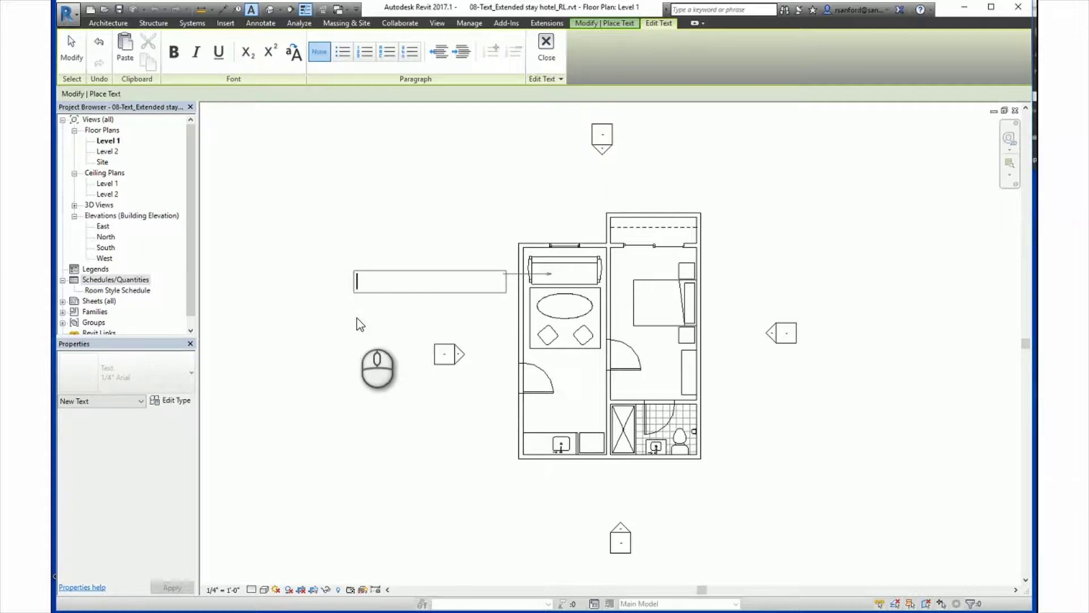
# Enter "EXAMPLE TEXT FOR THIS VIDEO" as the sofa note's text and finish the note
pyautogui.write('EXAMPLE TEXT ')
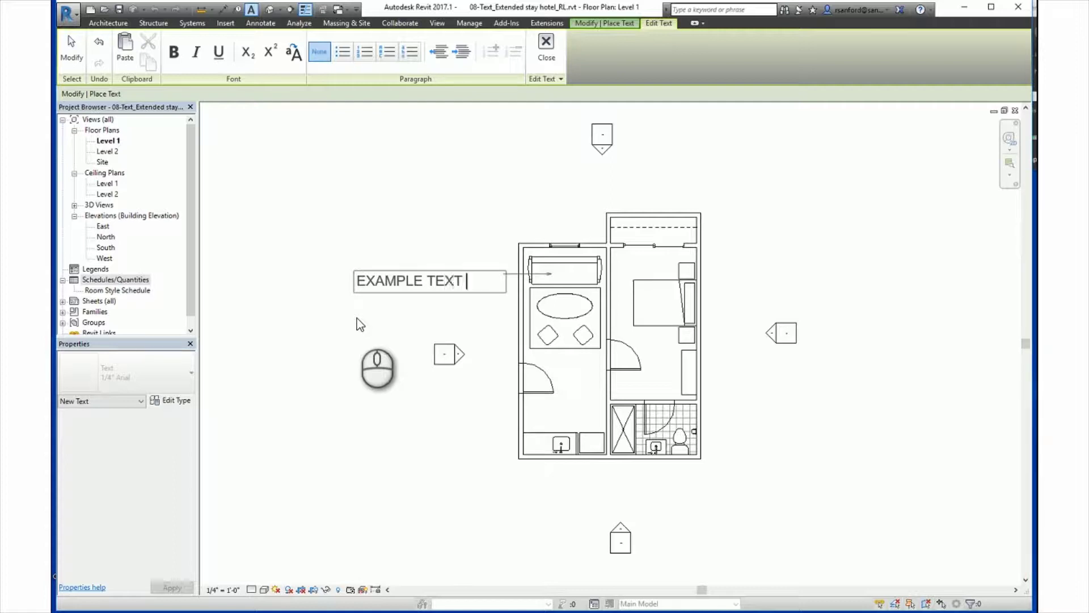
pyautogui.write('FOR THIS')
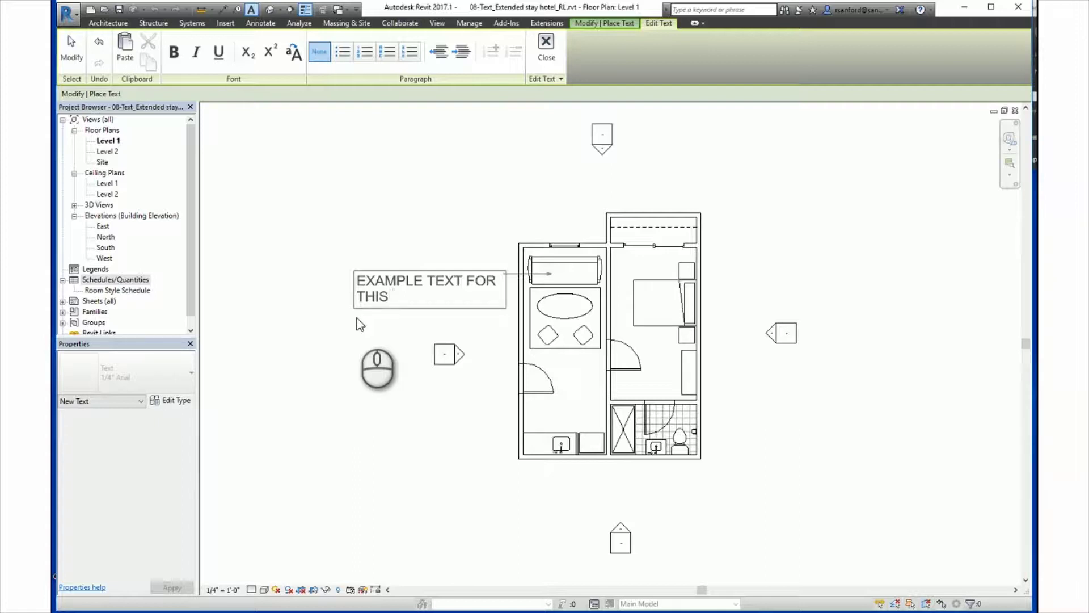
pyautogui.write(' VDIE')
pyautogui.press('BackSpace')
pyautogui.press('BackSpace')
pyautogui.press('BackSpace')
pyautogui.write('IDEO')
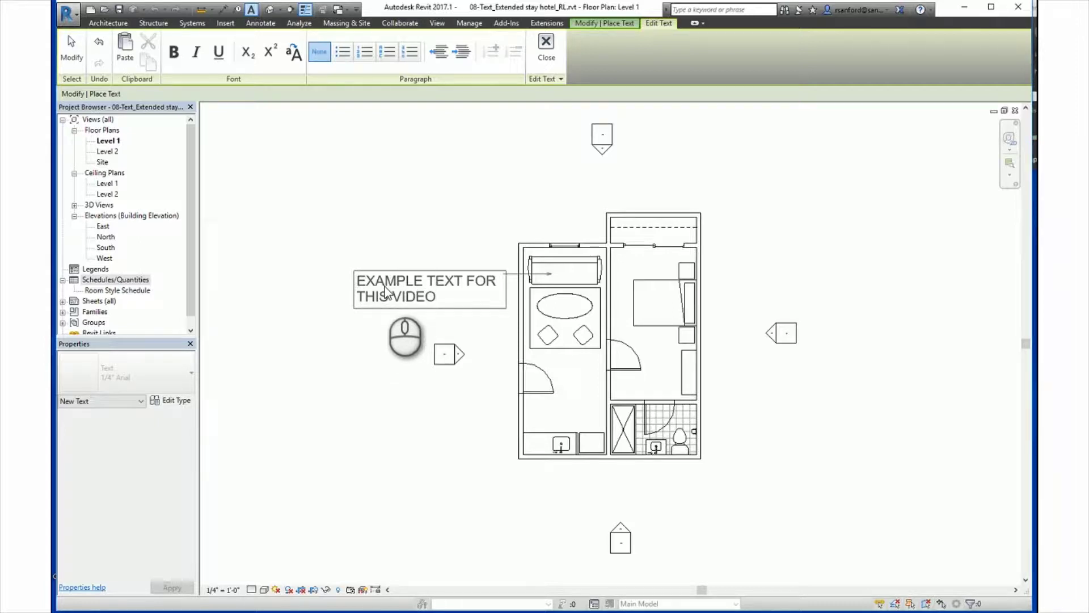
pyautogui.click(354, 322)
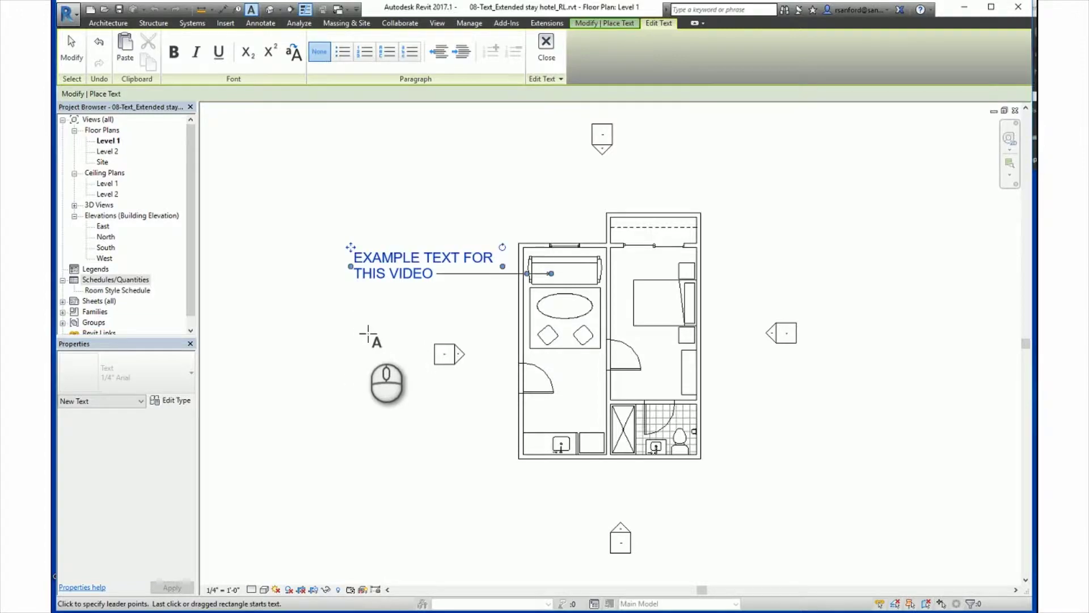
pyautogui.press('Escape')
pyautogui.press('Escape')
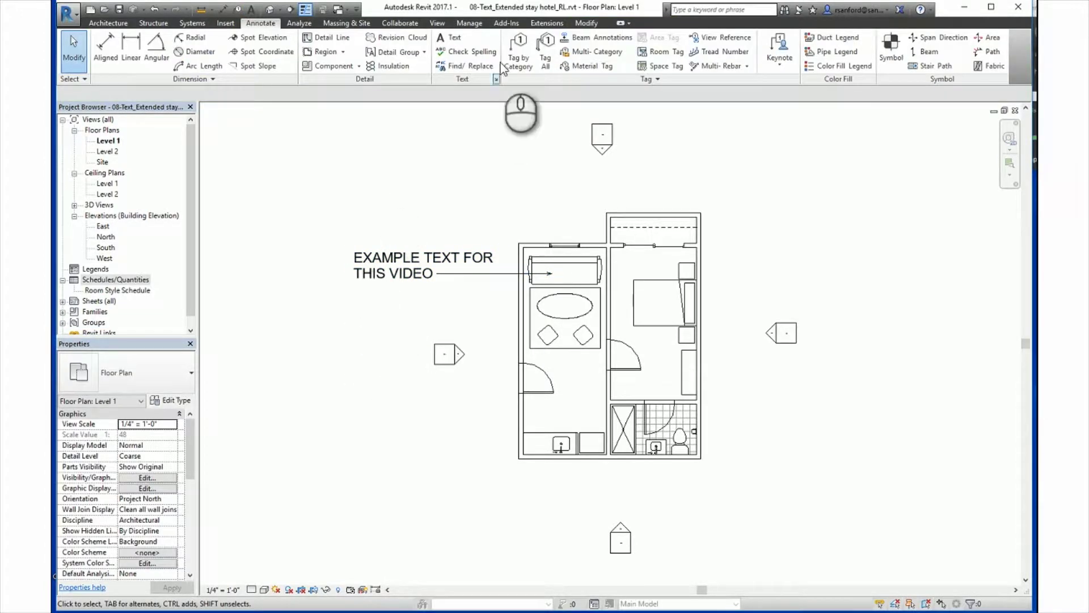
# Start an unwrapped text note outside the west wall, with a horizontal leader pointing to the oval table
pyautogui.click(442, 37)
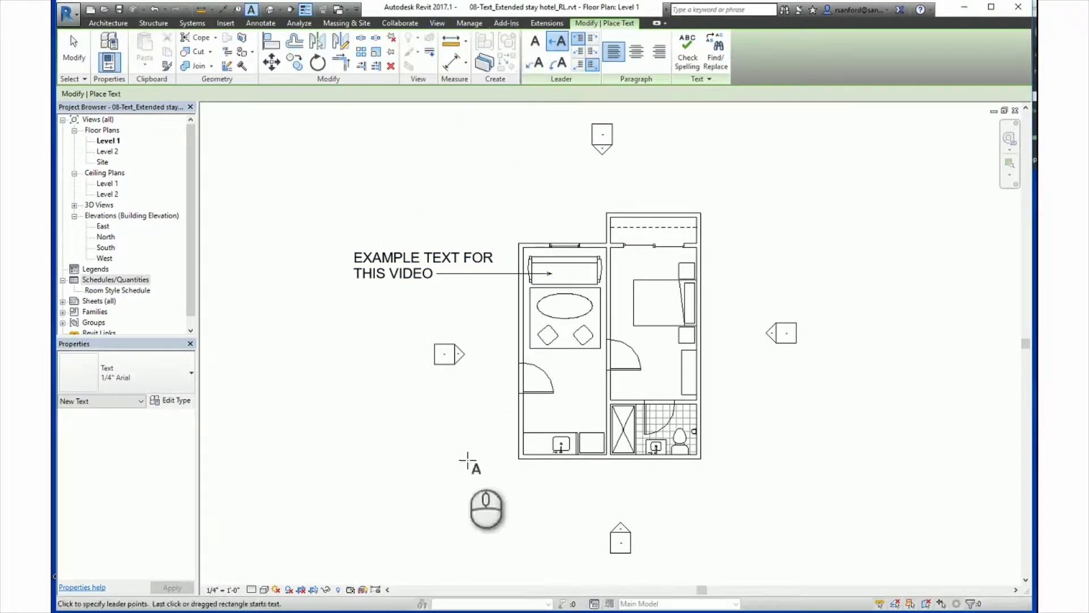
pyautogui.click(558, 308)
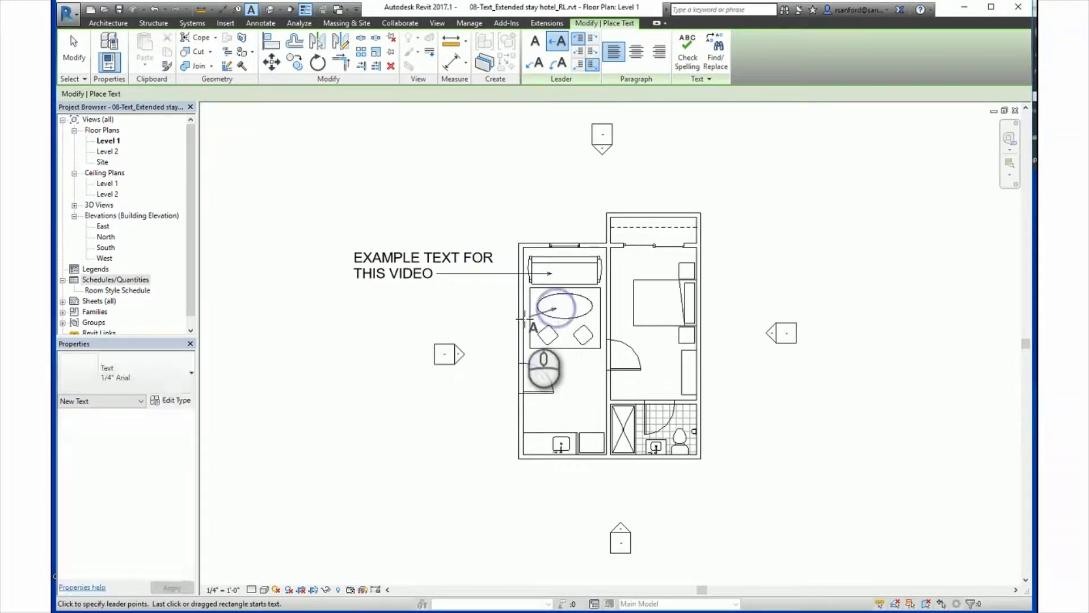
pyautogui.click(486, 308)
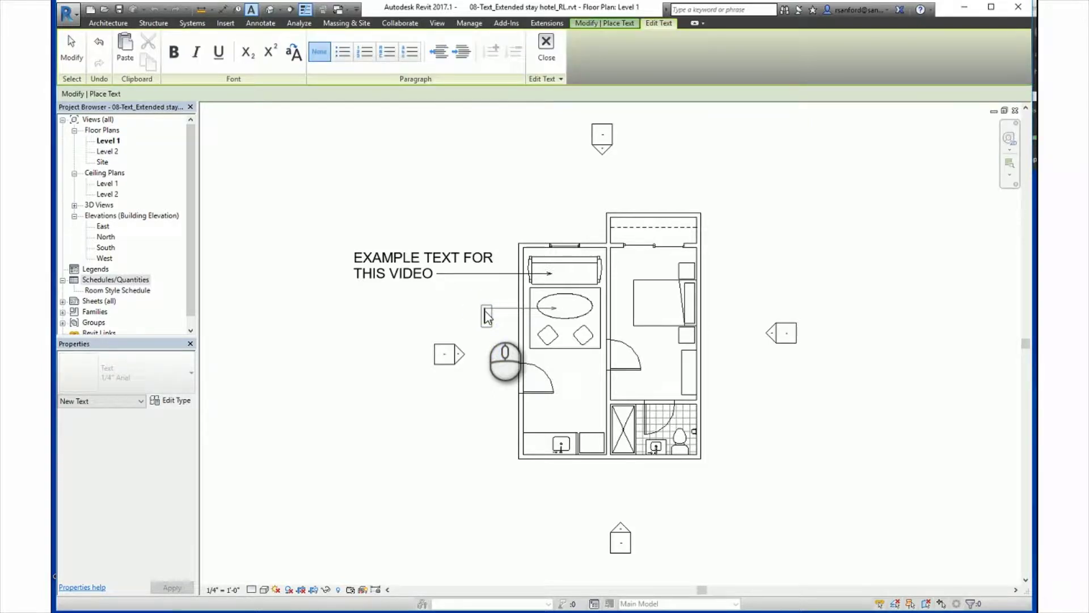
# Enter "EXAMPLE TEXT FOR THIS VIDEO" on a single line in the oval table's note and finish the note
pyautogui.write('EXAMP')
pyautogui.press('BackSpace')
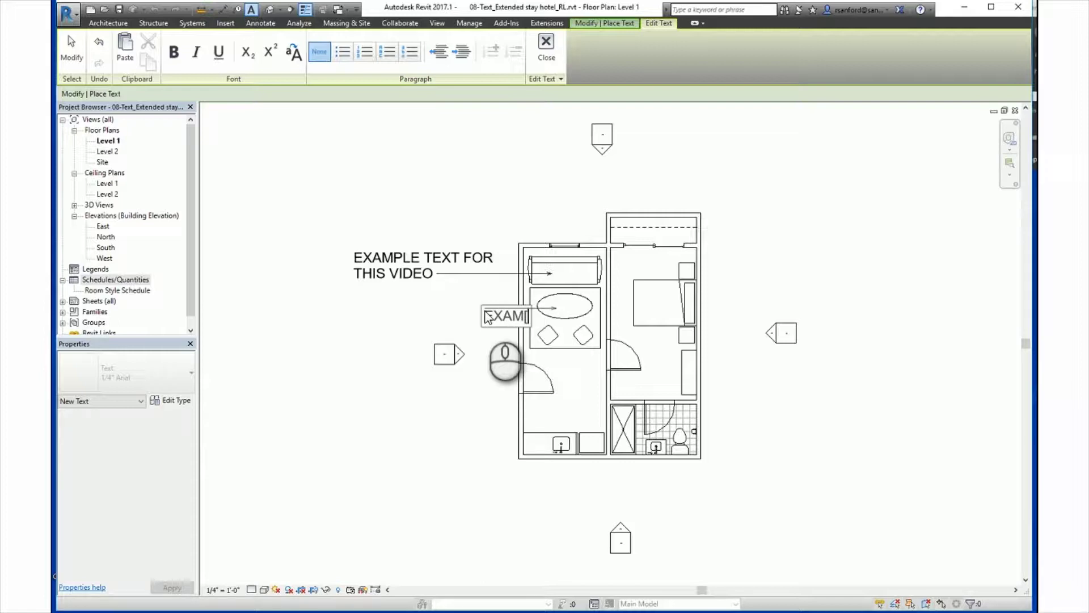
pyautogui.write('PLE TEXT')
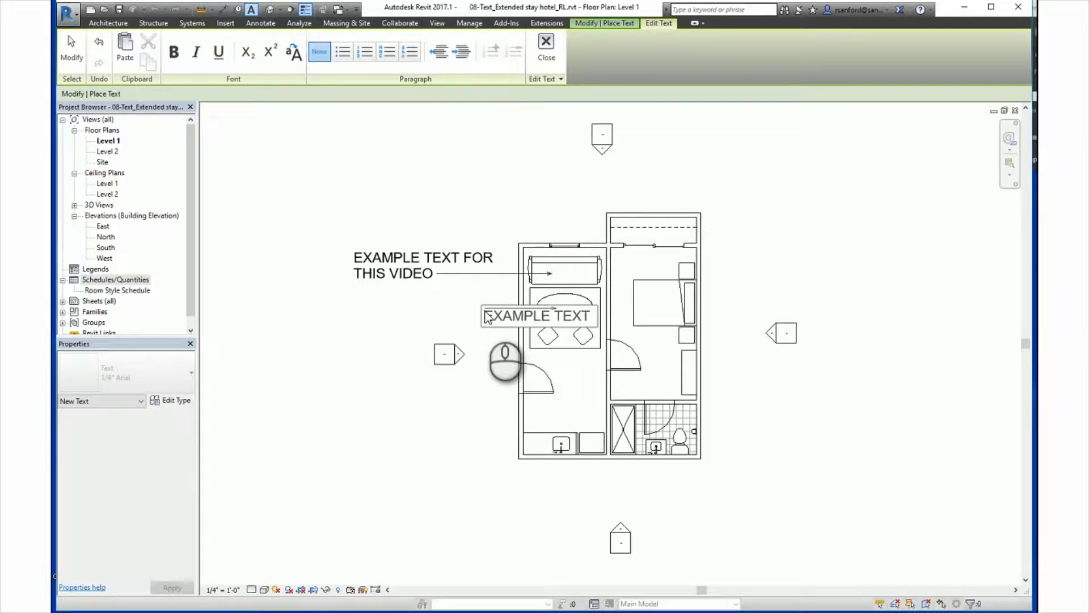
pyautogui.write(' FOR THI')
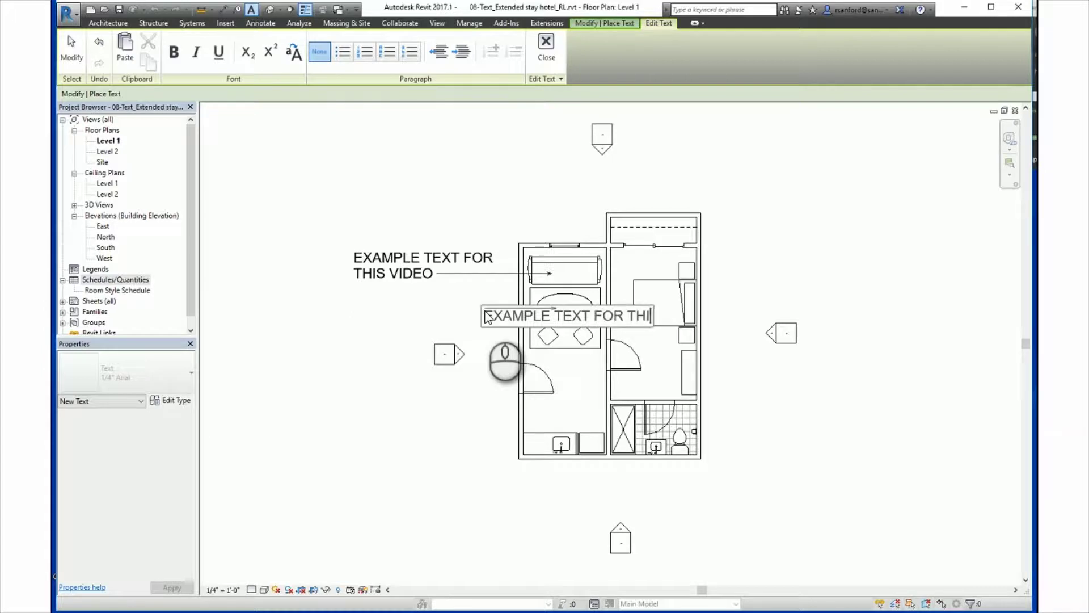
pyautogui.write('S VIDOE')
pyautogui.press('BackSpace')
pyautogui.press('BackSpace')
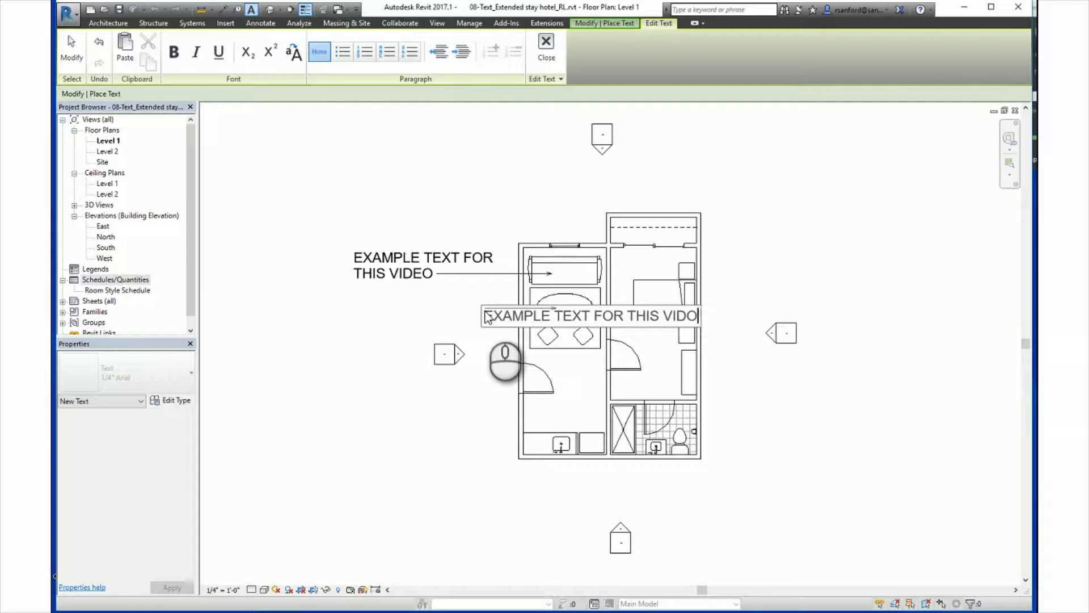
pyautogui.write('EO')
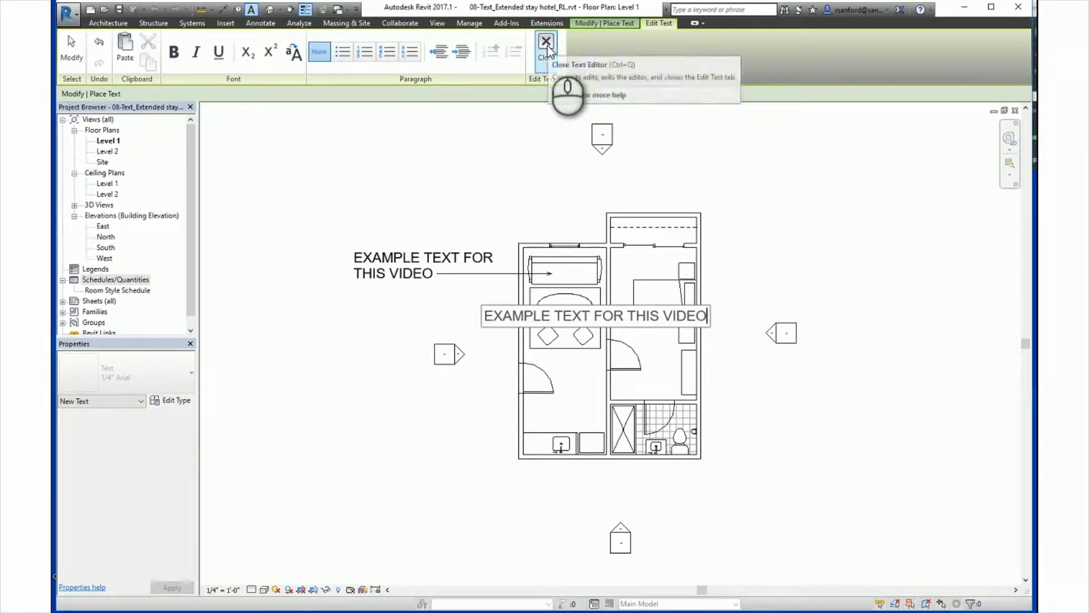
pyautogui.click(505, 363)
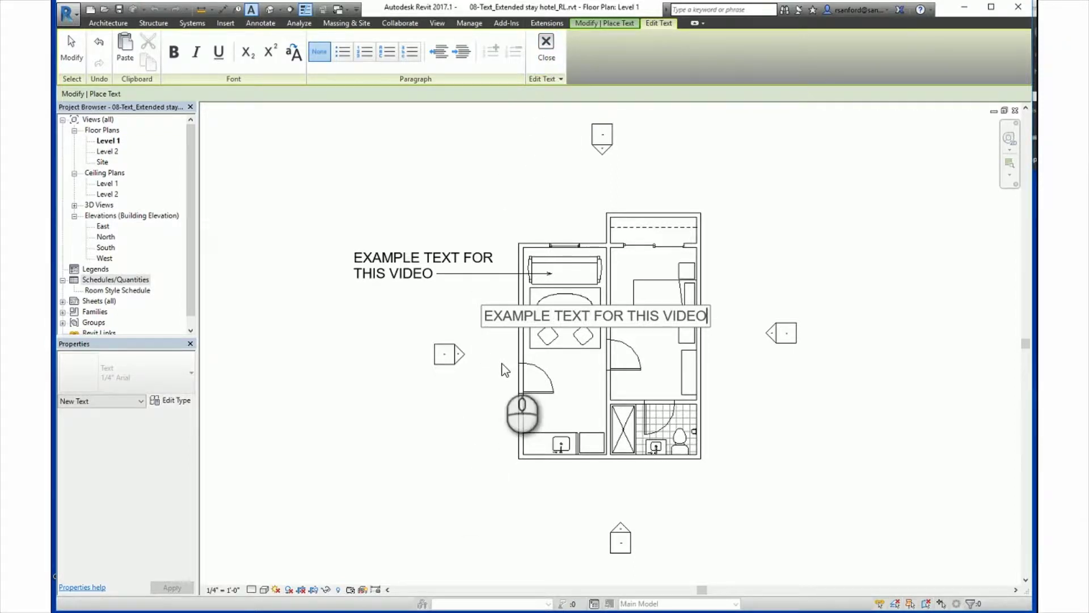
pyautogui.press('Escape')
pyautogui.press('Escape')
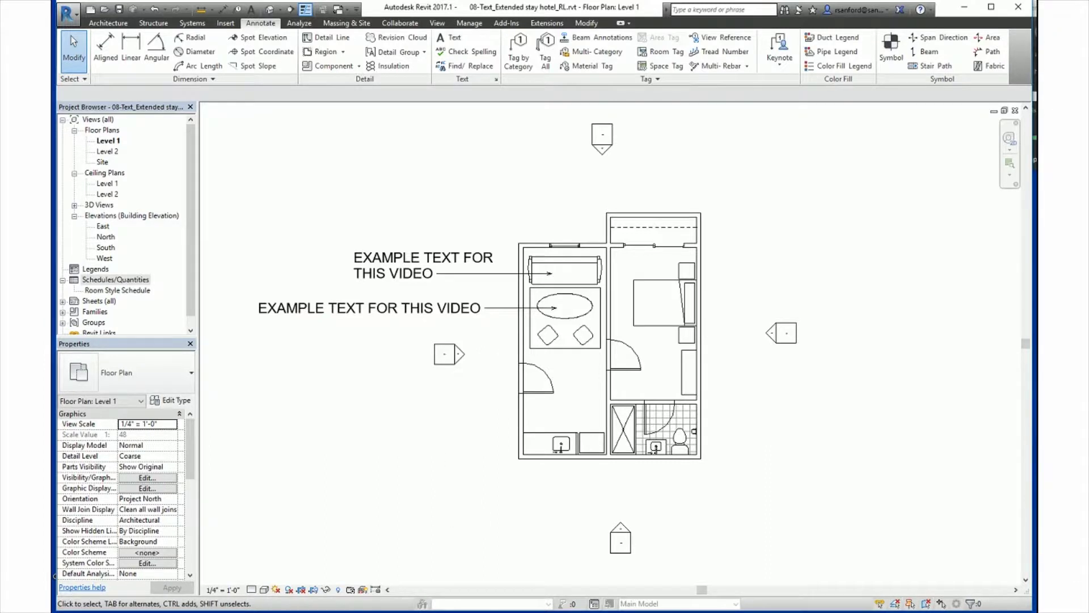
# Switch to Microsoft Word and copy the line "Example Text for Video" from the document
pyautogui.hotkey('alt', 'Tab')
pyautogui.click(378, 203)
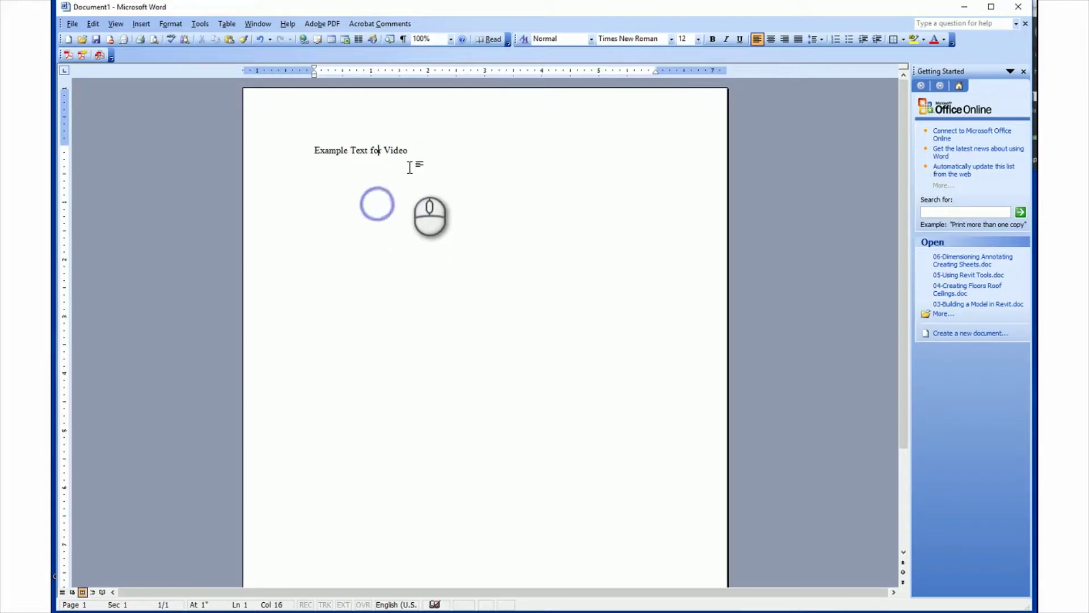
pyautogui.moveTo(408, 151); pyautogui.dragTo(303, 157)
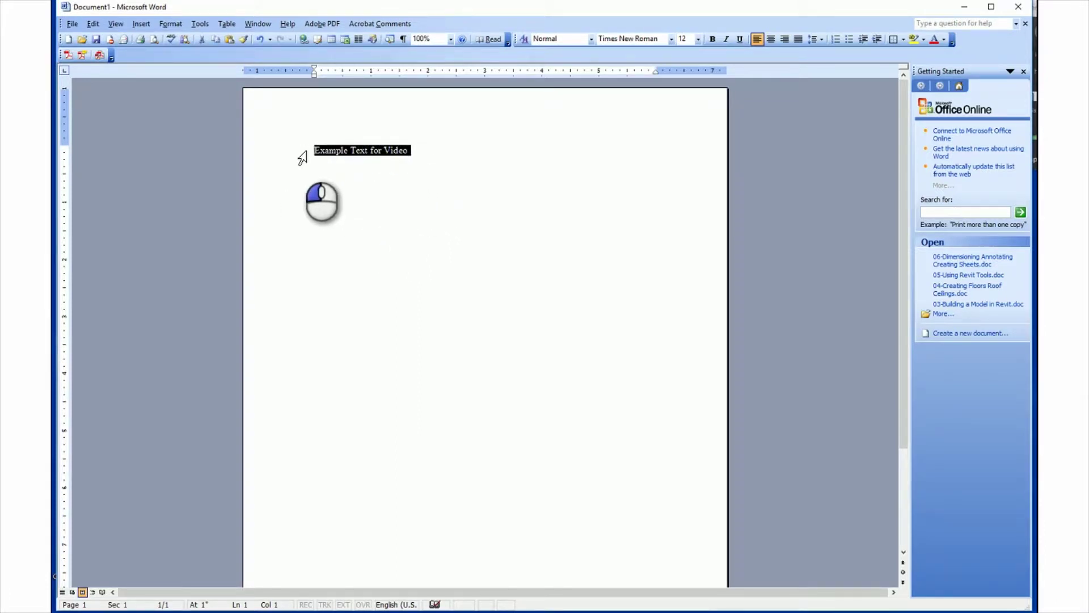
pyautogui.click(92, 23)
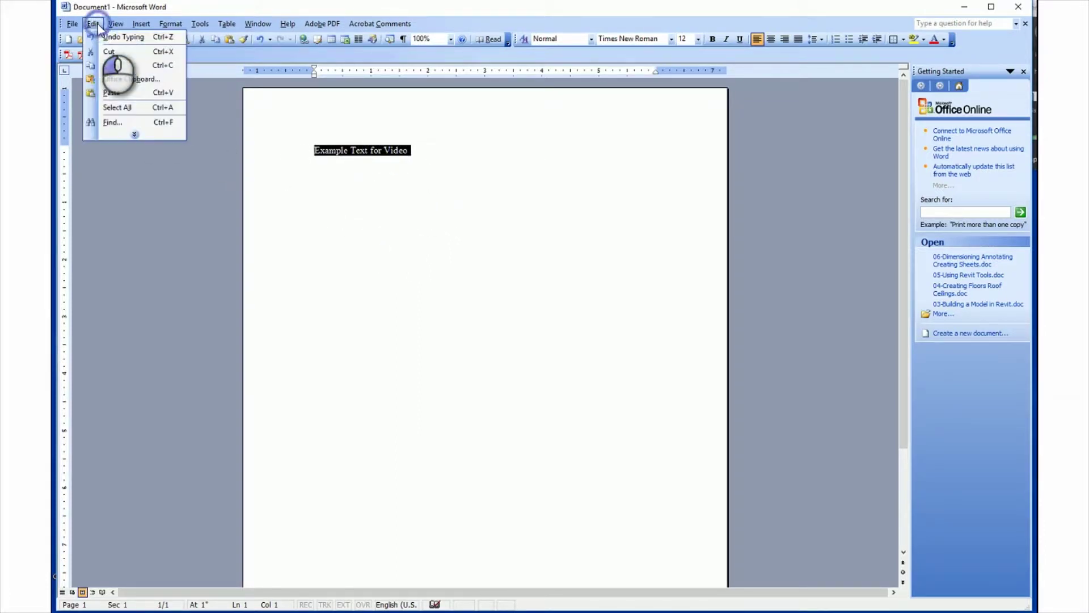
pyautogui.click(111, 65)
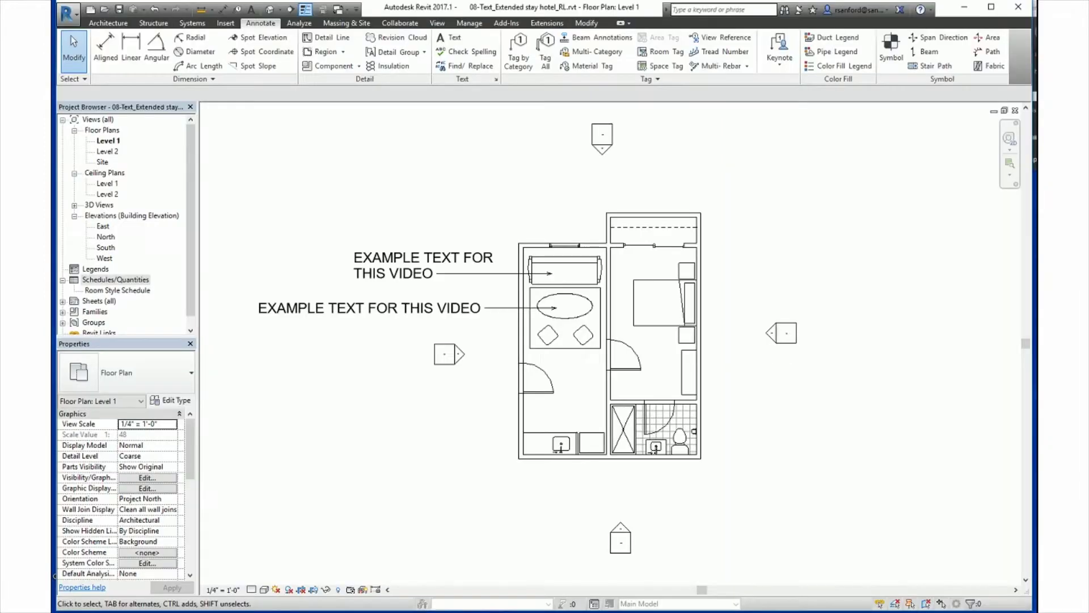
# Back in Revit, add a note with a horizontal leader to the floor above the kitchen counter, reading "Example Text for Video" without a trailing line
pyautogui.click(456, 41)
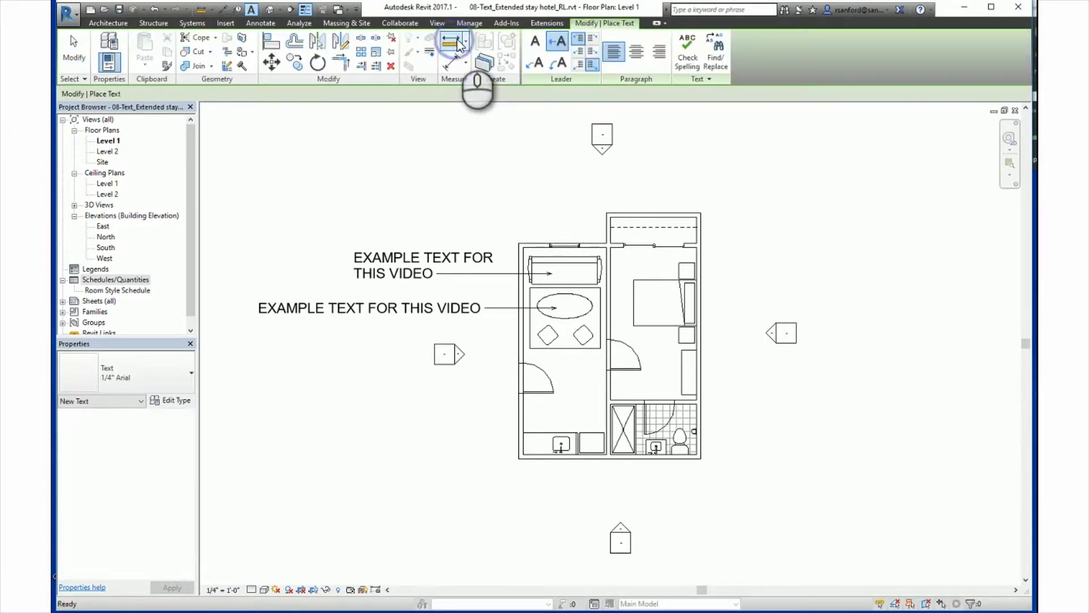
pyautogui.click(562, 409)
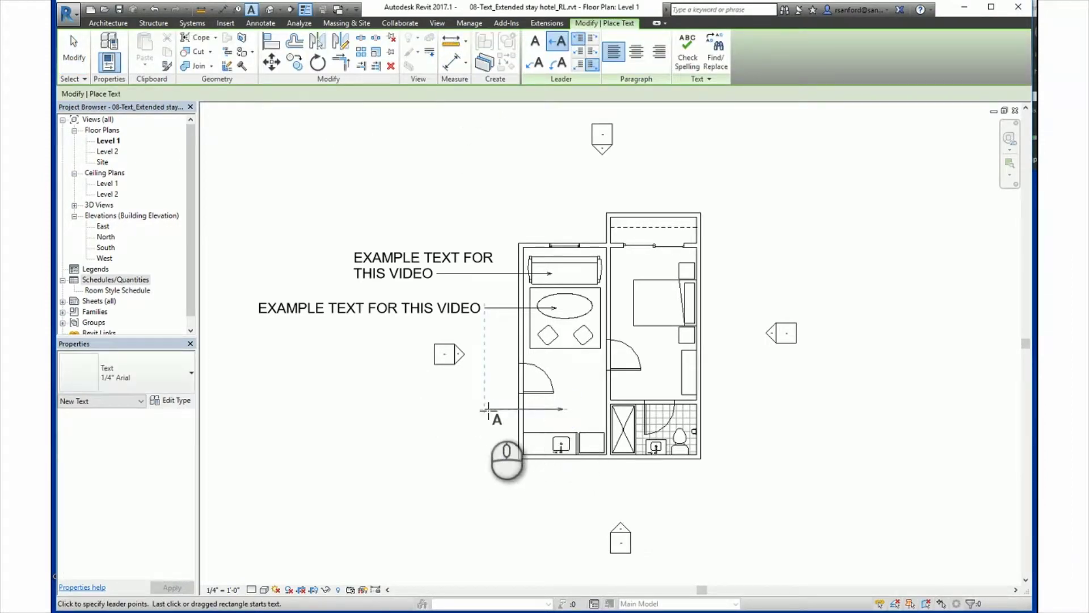
pyautogui.click(488, 409)
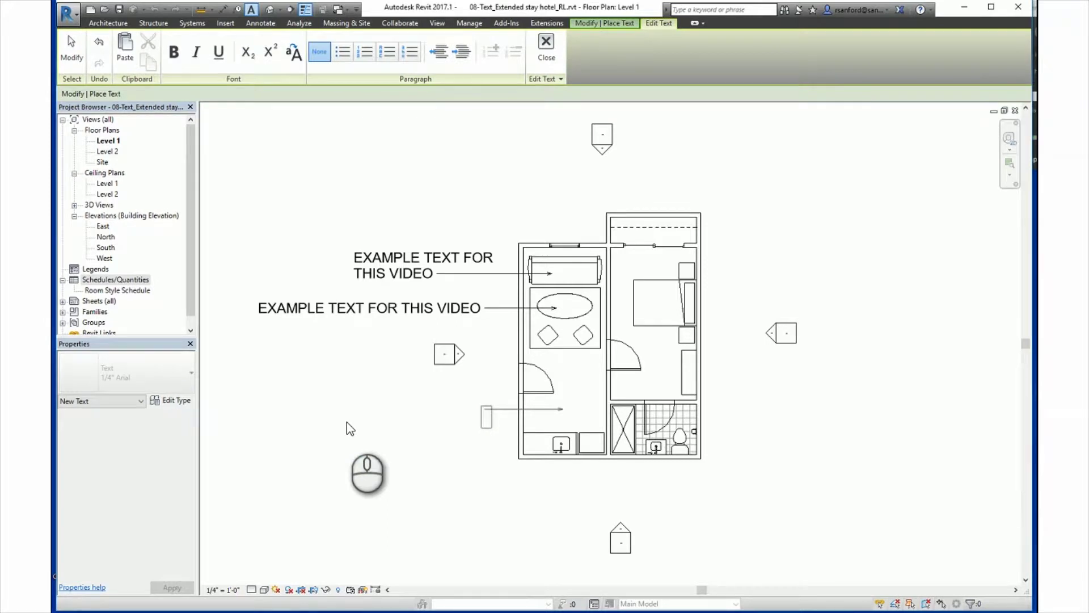
pyautogui.write('Example Text for Video')
pyautogui.press('Return')
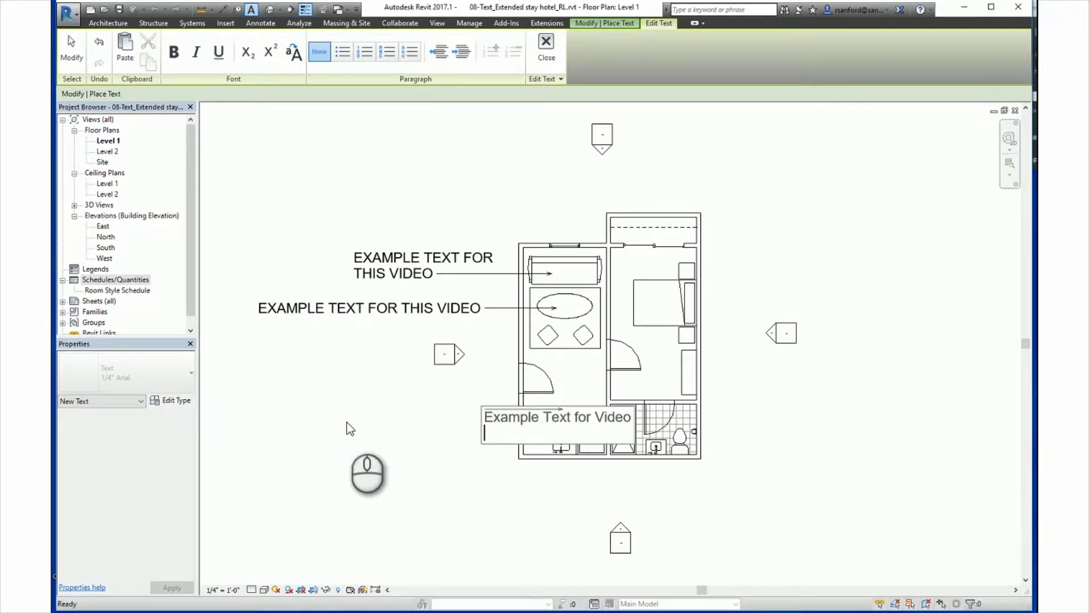
pyautogui.press('BackSpace')
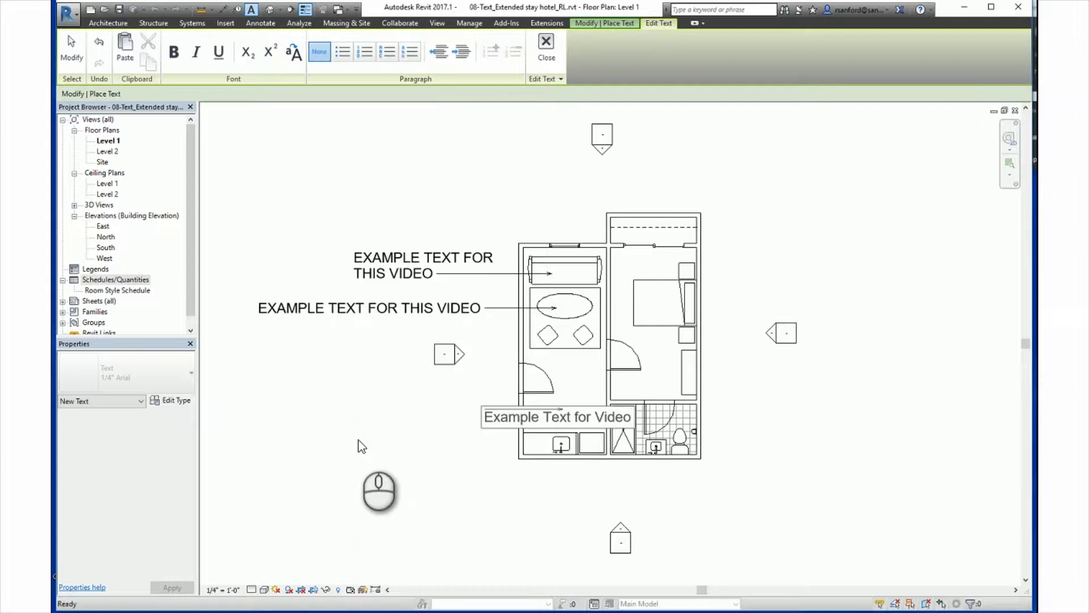
pyautogui.click(383, 437)
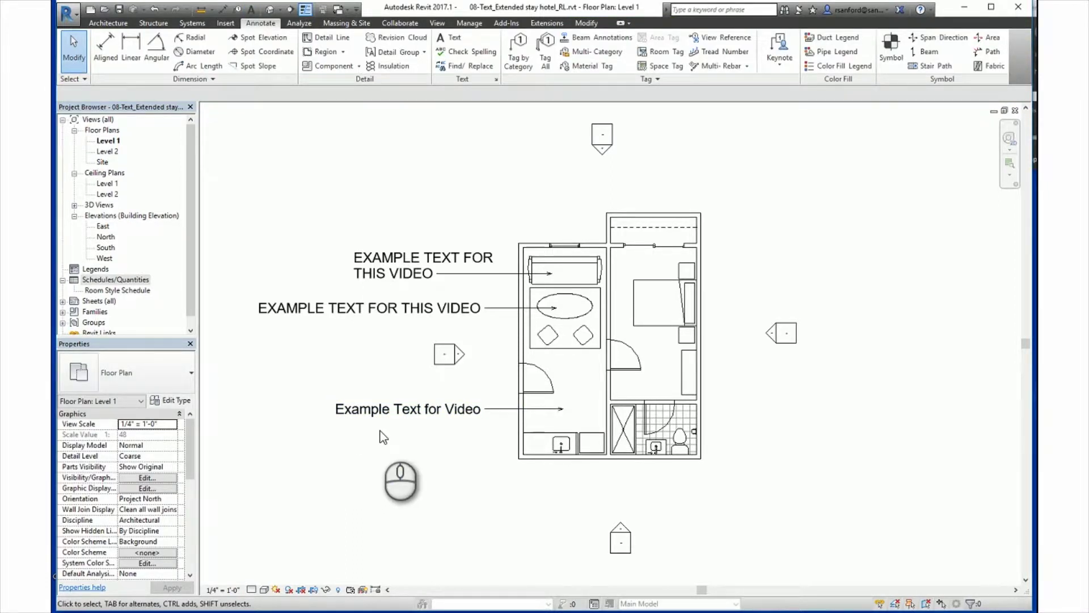
# Add a leader note pointing to the floor just above the kitchen counter, pasting "Example Text for Video" with its trailing blank line kept
pyautogui.click(446, 40)
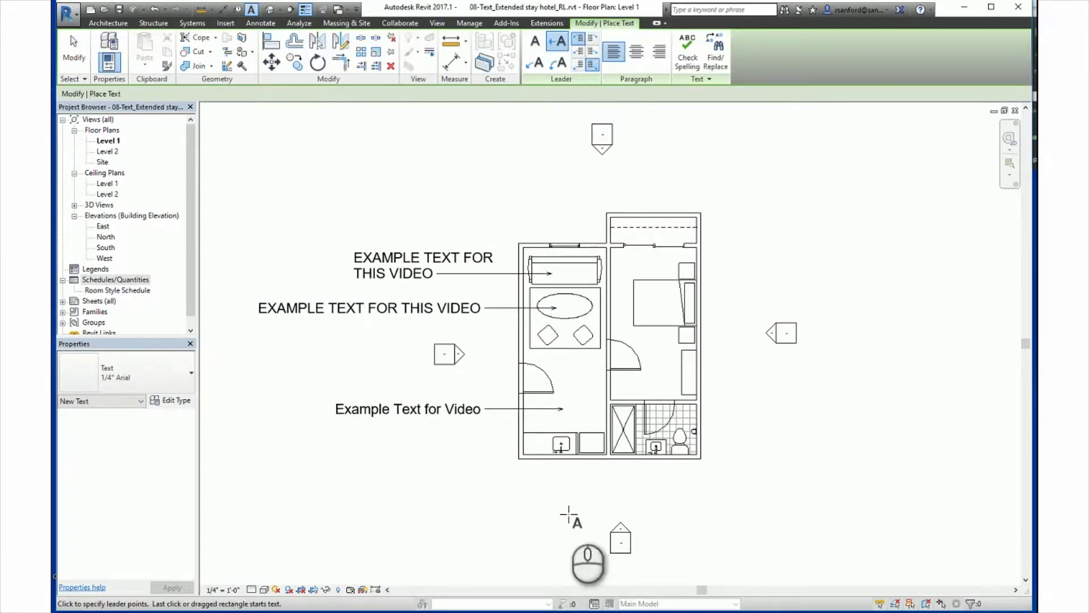
pyautogui.click(561, 425)
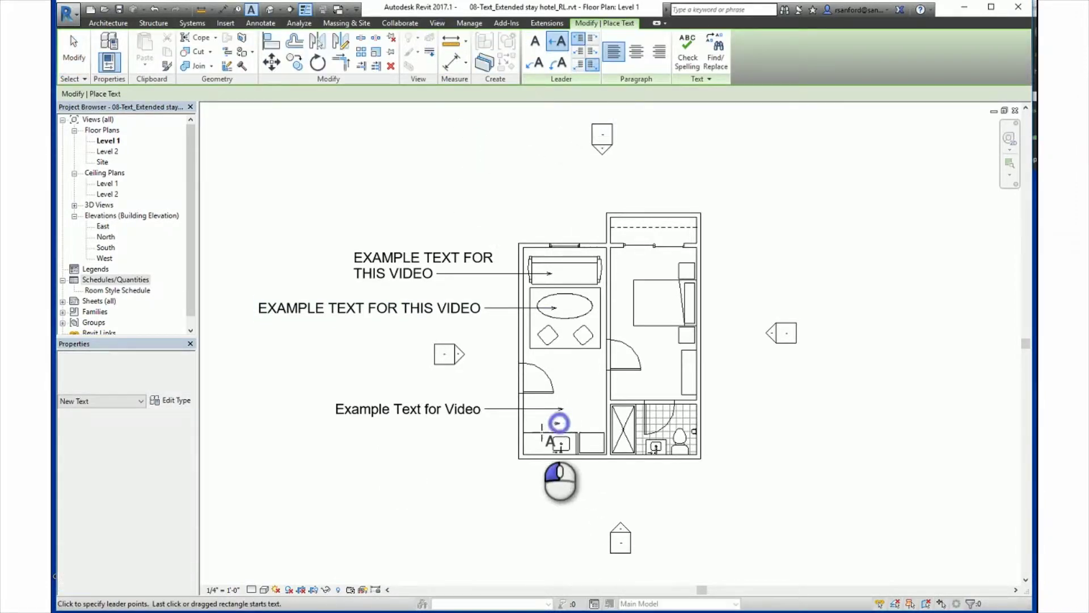
pyautogui.click(496, 451)
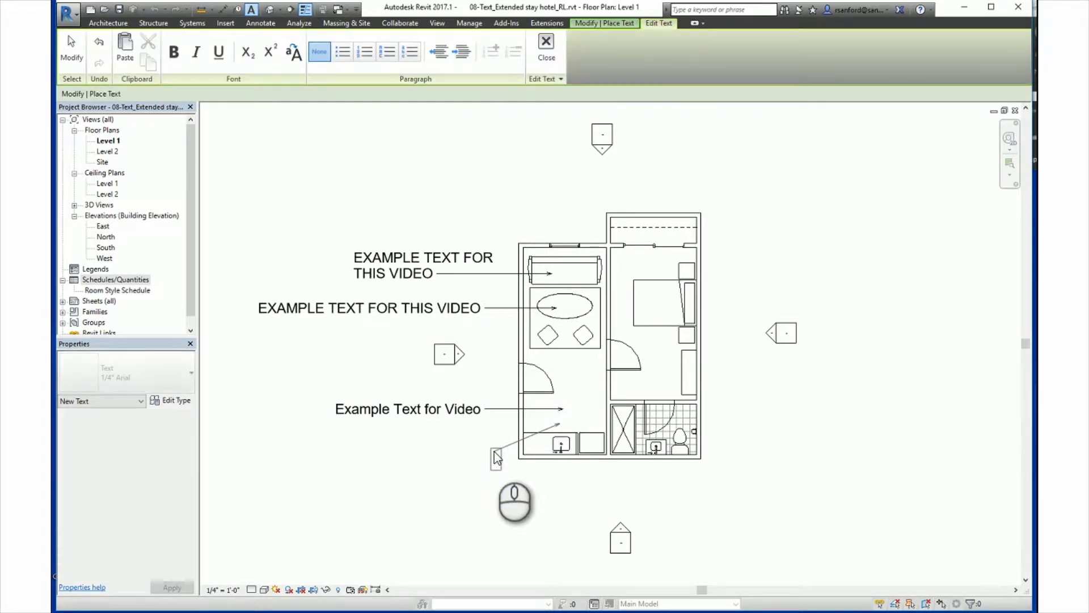
pyautogui.click(611, 23)
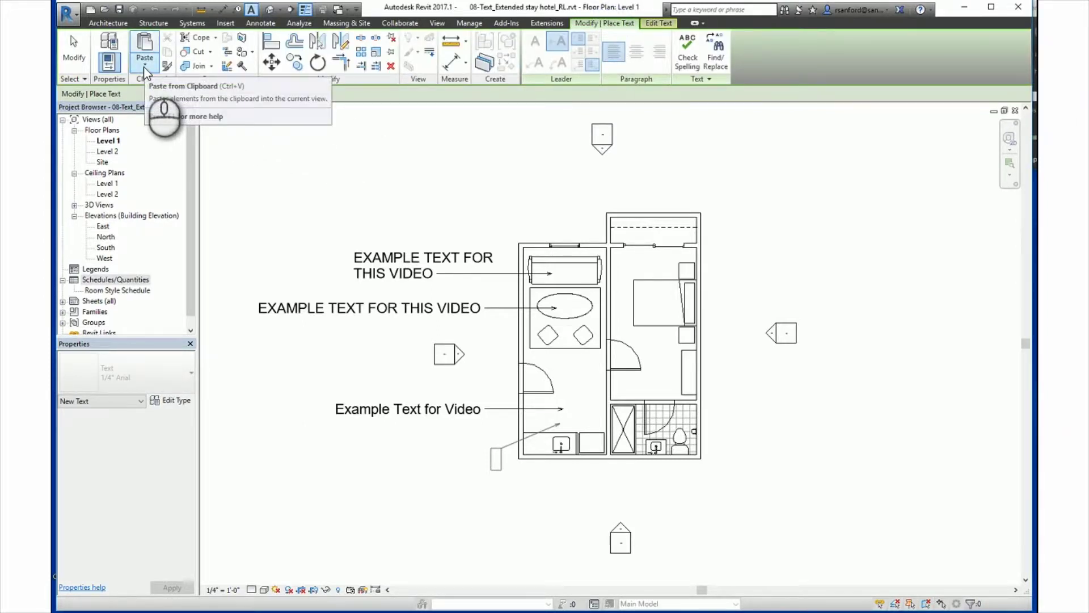
pyautogui.click(145, 69)
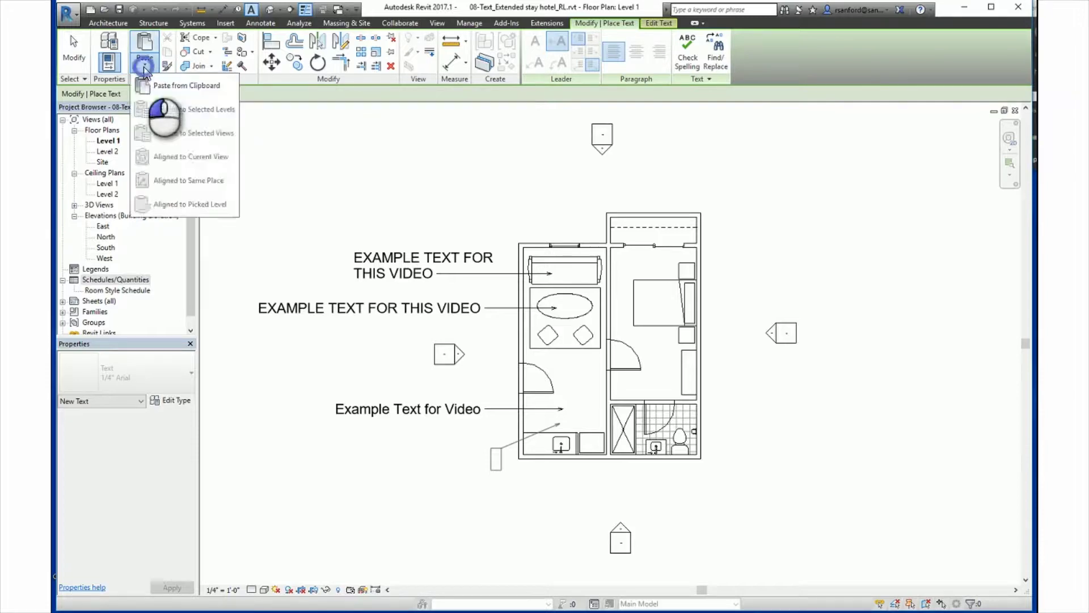
pyautogui.click(161, 91)
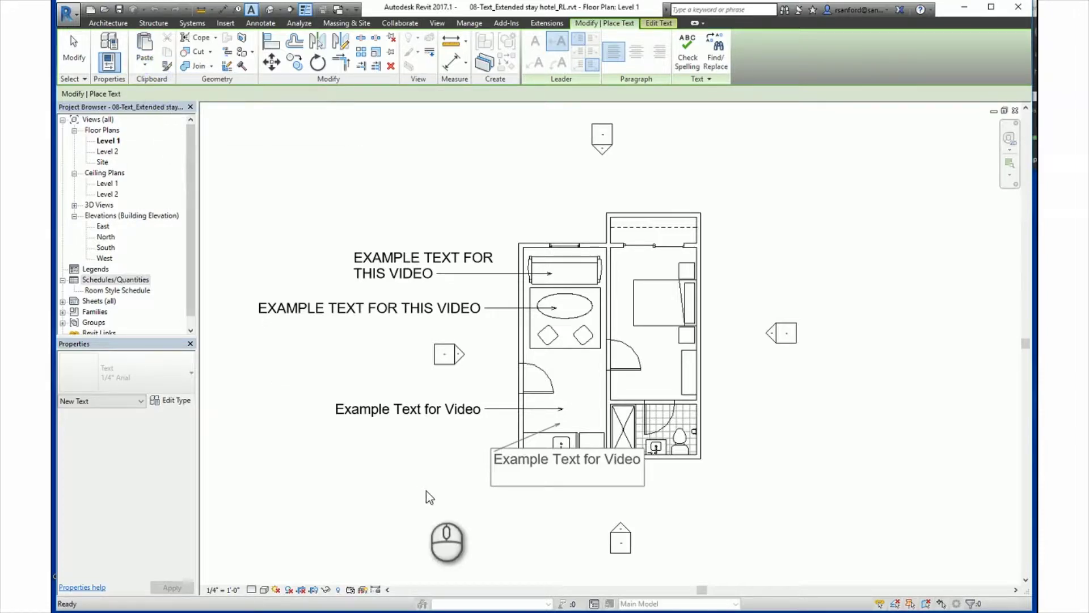
pyautogui.click(516, 529)
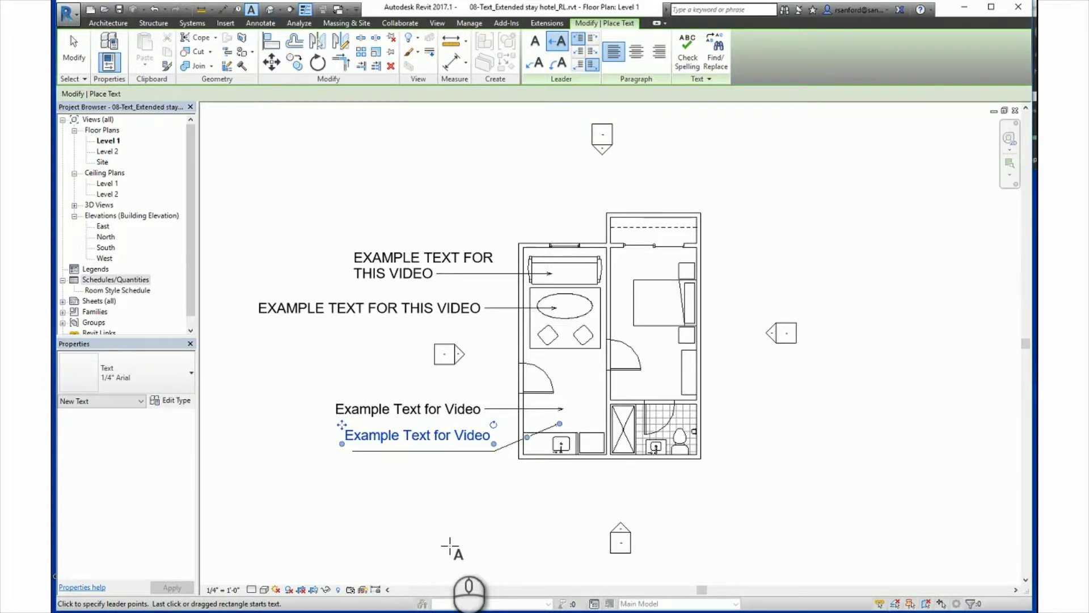
pyautogui.press('Escape')
pyautogui.press('Escape')
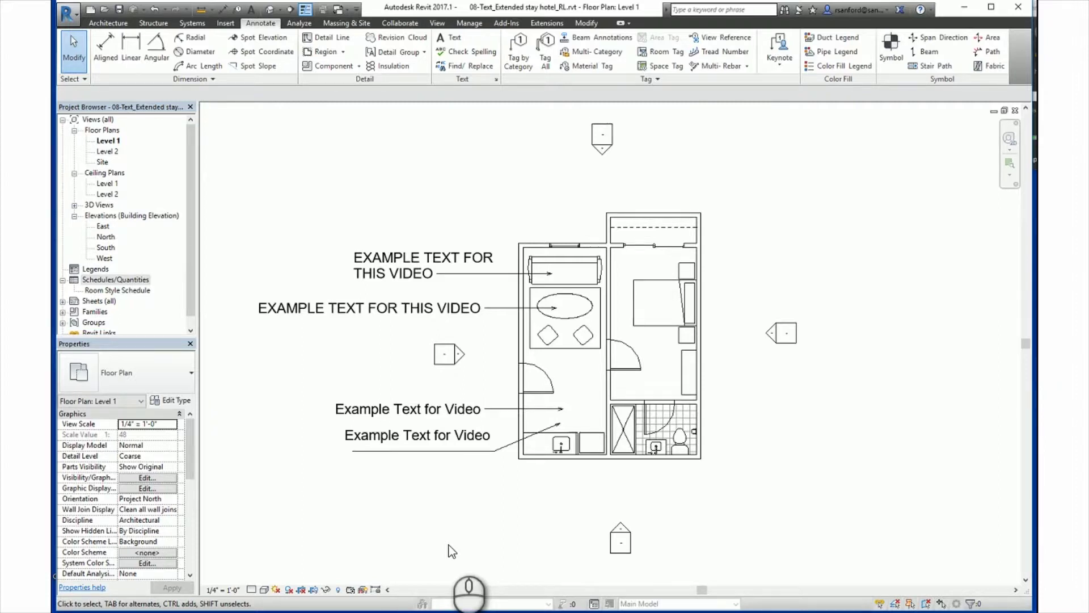
# Open the sofa's wrapped text note for editing and enable the option Show opaque background when editing
pyautogui.click(391, 268)
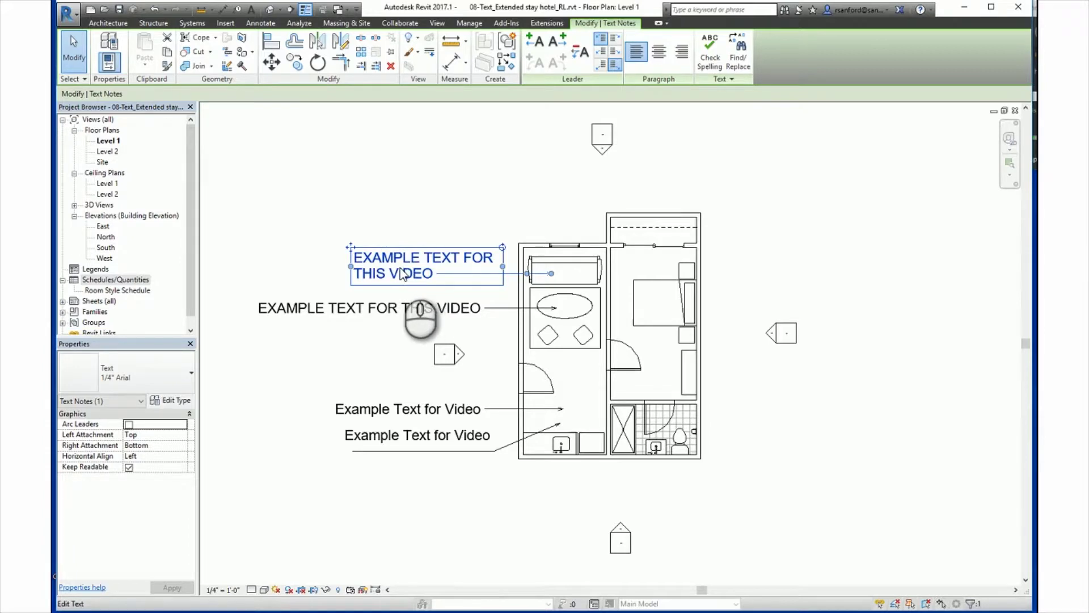
pyautogui.doubleClick(401, 272)
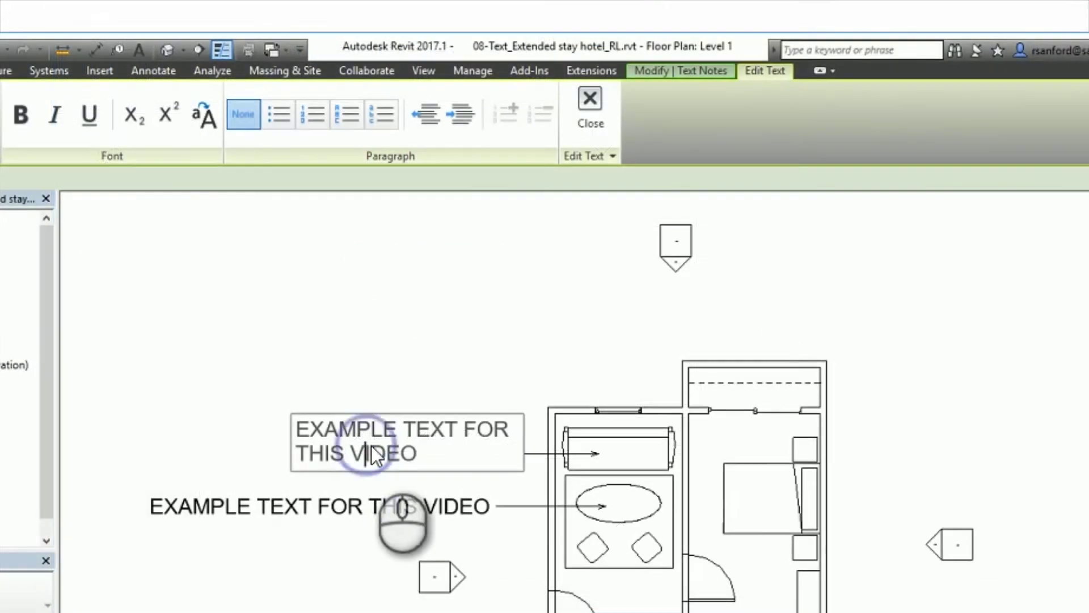
pyautogui.click(677, 72)
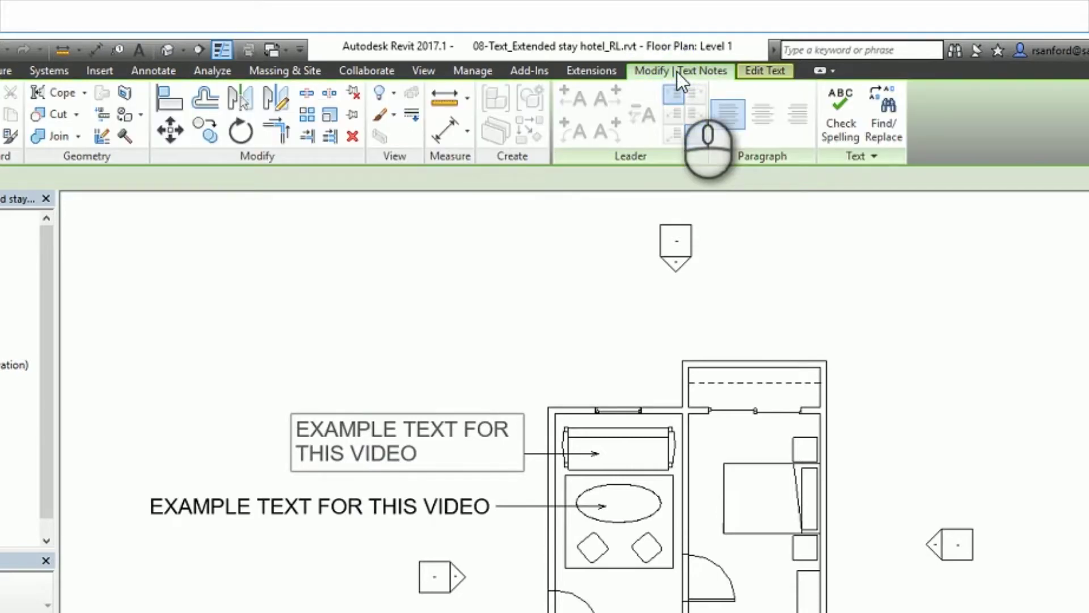
pyautogui.click(886, 155)
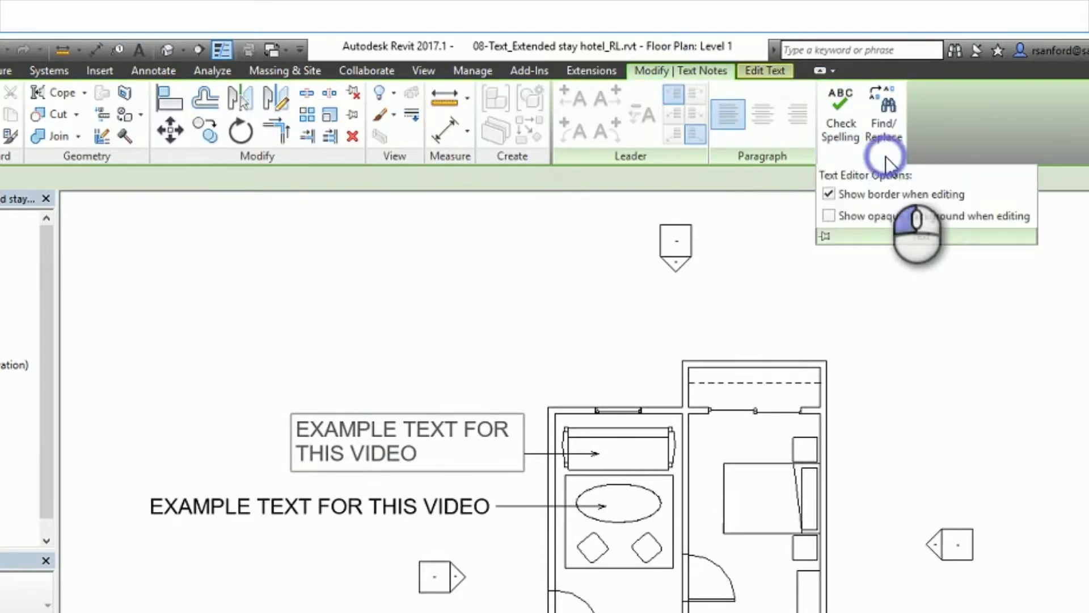
pyautogui.click(829, 216)
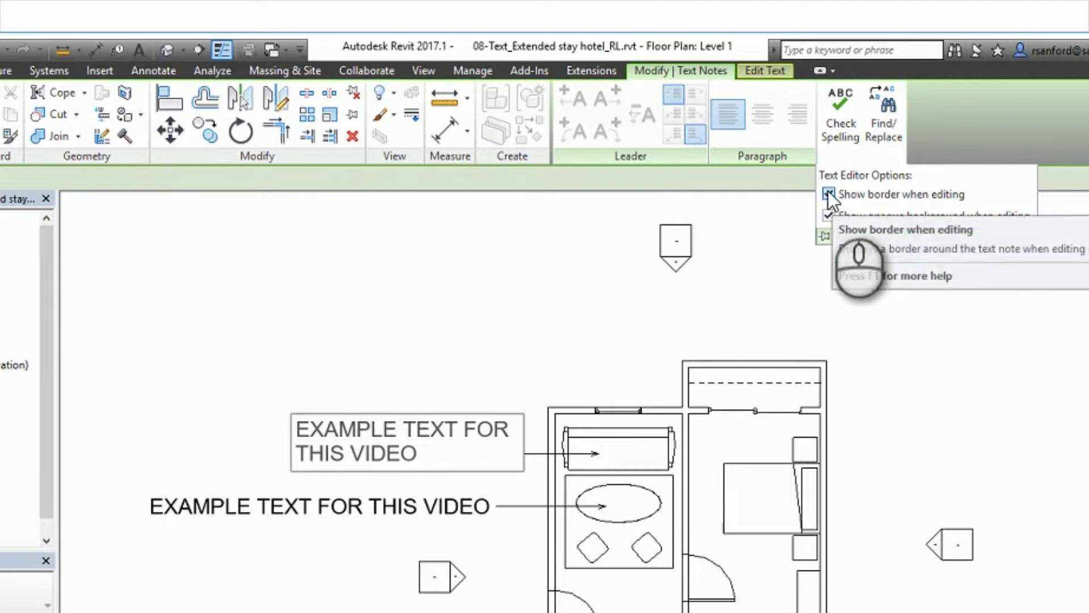
# Toggle the text editor's border and opaque background options off and back on, and finish editing the sofa's note
pyautogui.click(828, 194)
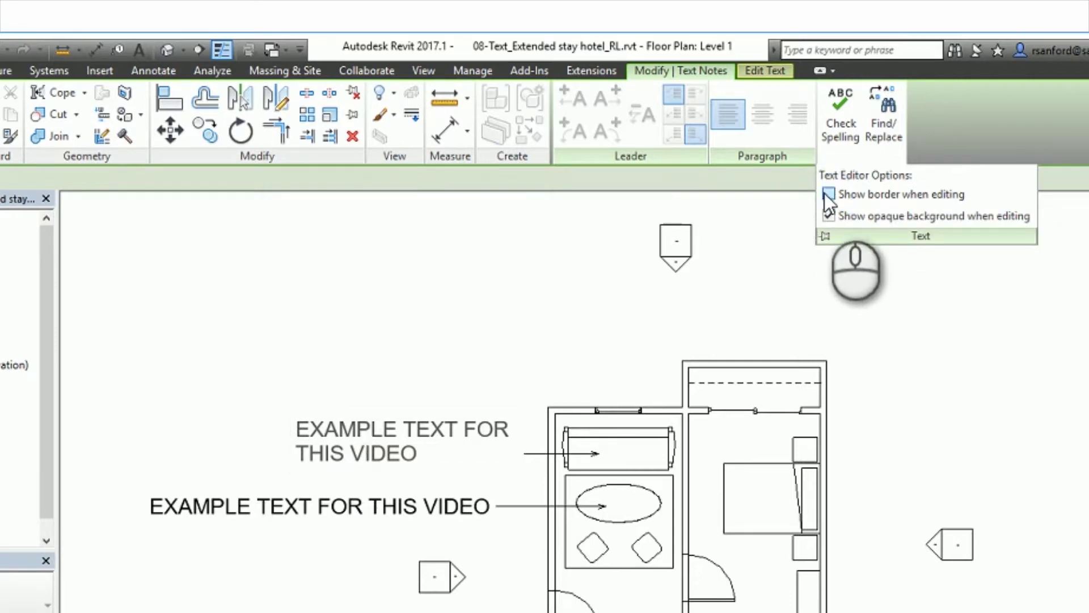
pyautogui.click(829, 195)
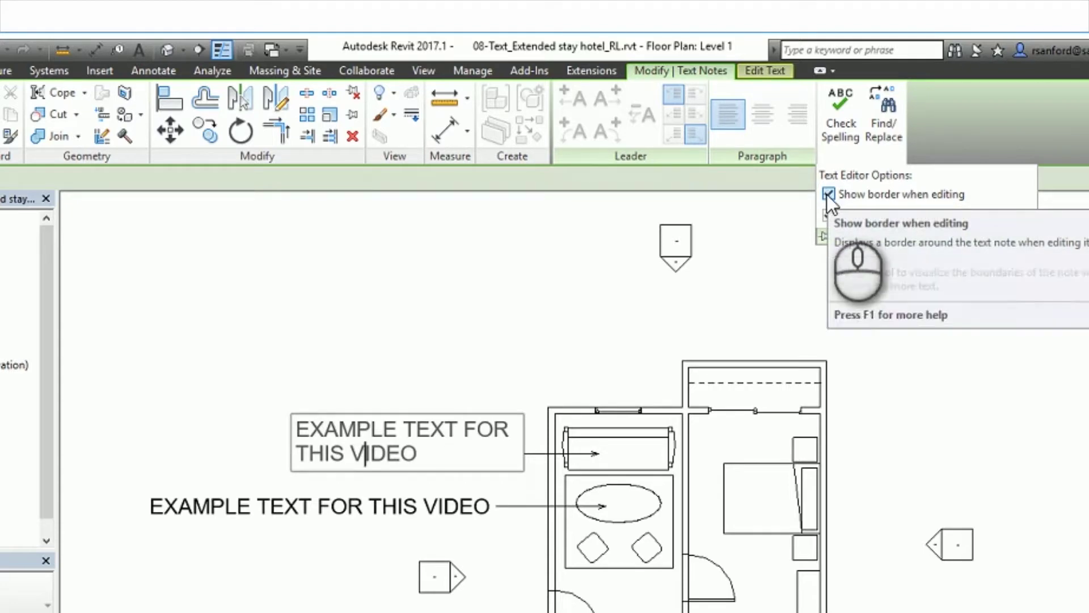
pyautogui.click(828, 194)
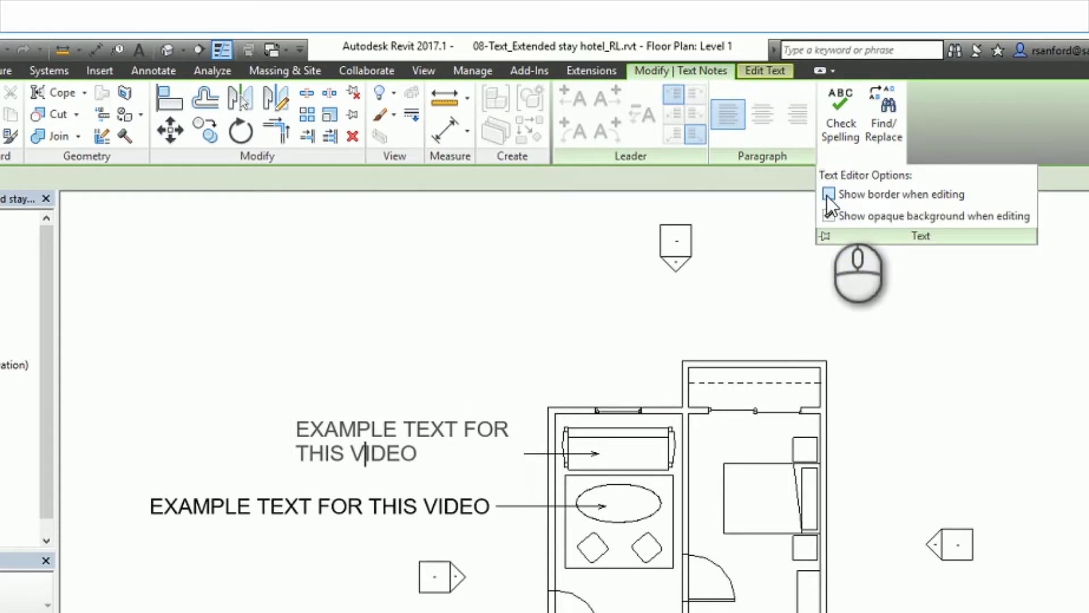
pyautogui.click(828, 195)
pyautogui.click(829, 215)
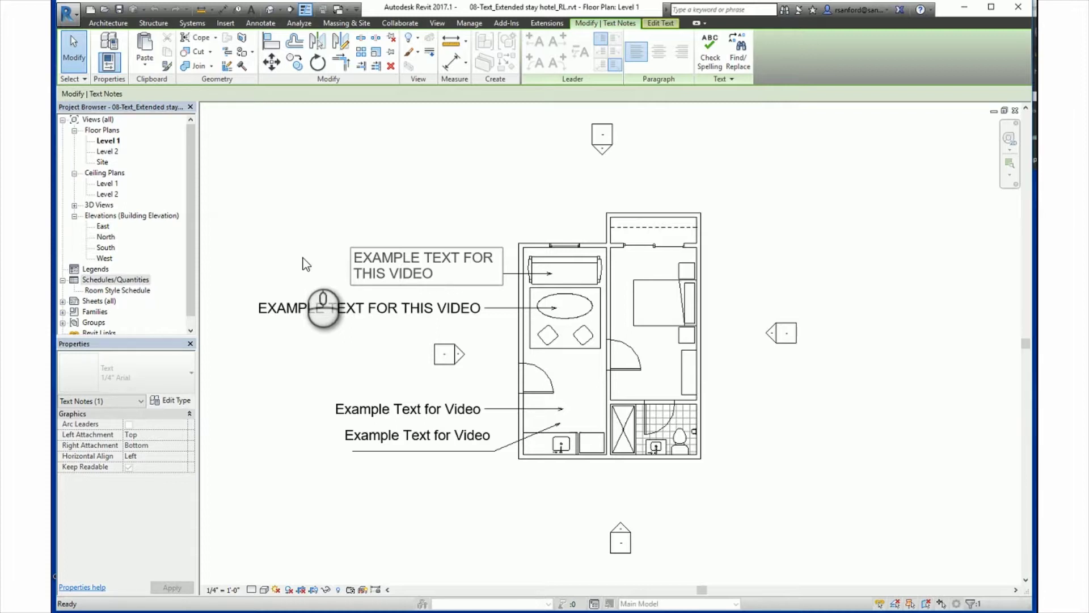
pyautogui.click(717, 80)
pyautogui.click(702, 118)
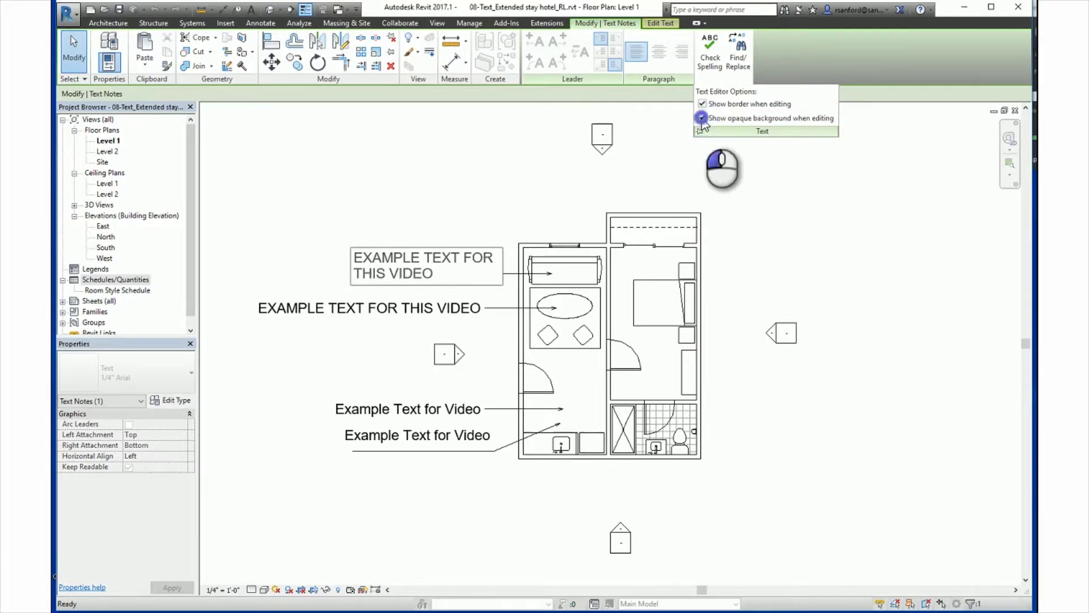
pyautogui.click(719, 171)
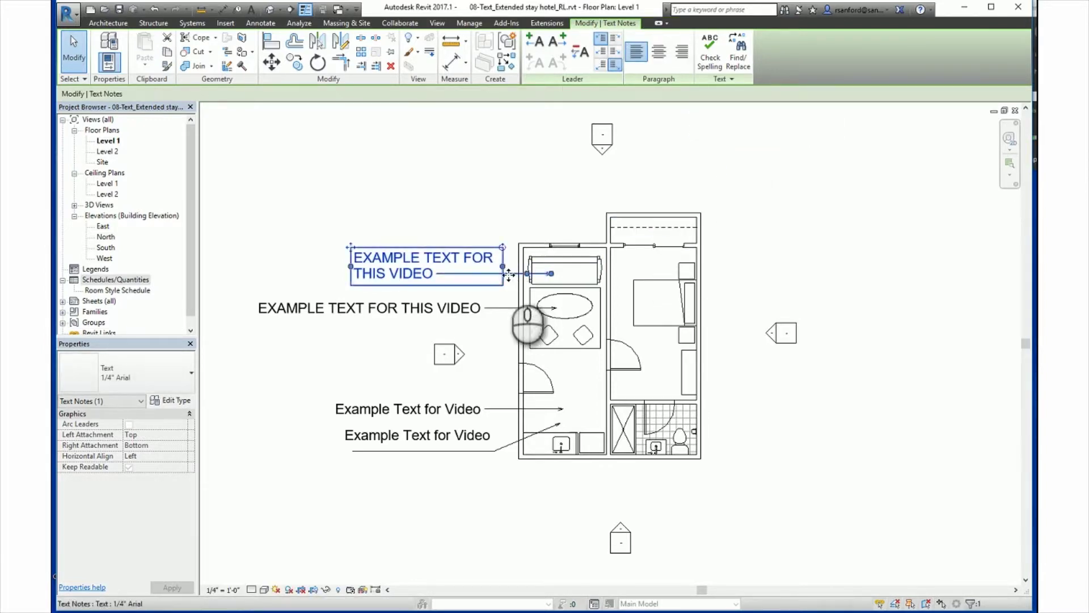
# Make the words "THIS VIDEO" in the sofa's text note bold and finish editing
pyautogui.doubleClick(483, 274)
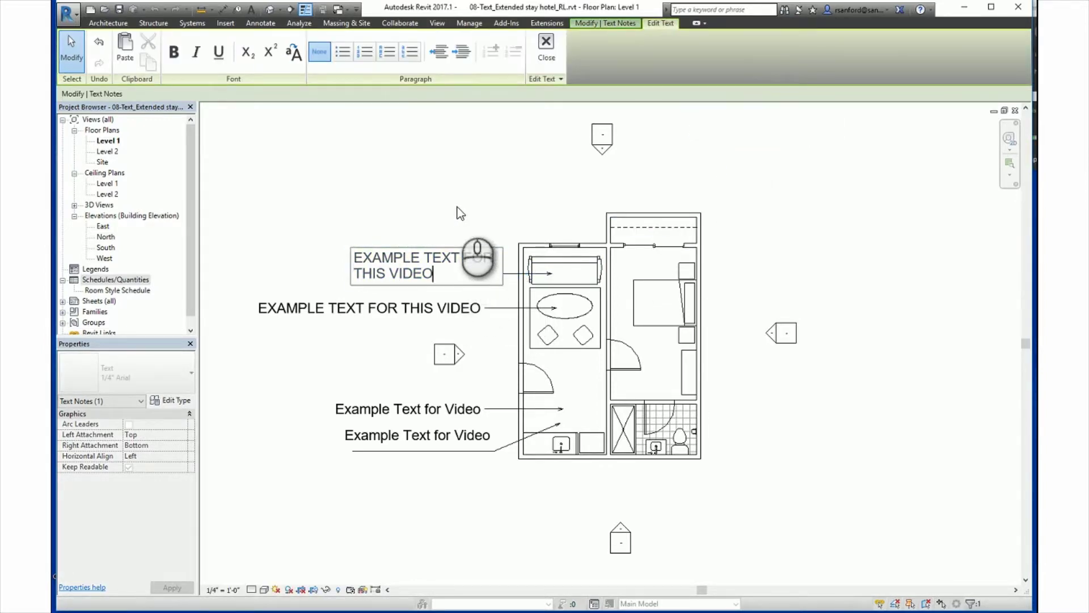
pyautogui.click(436, 214)
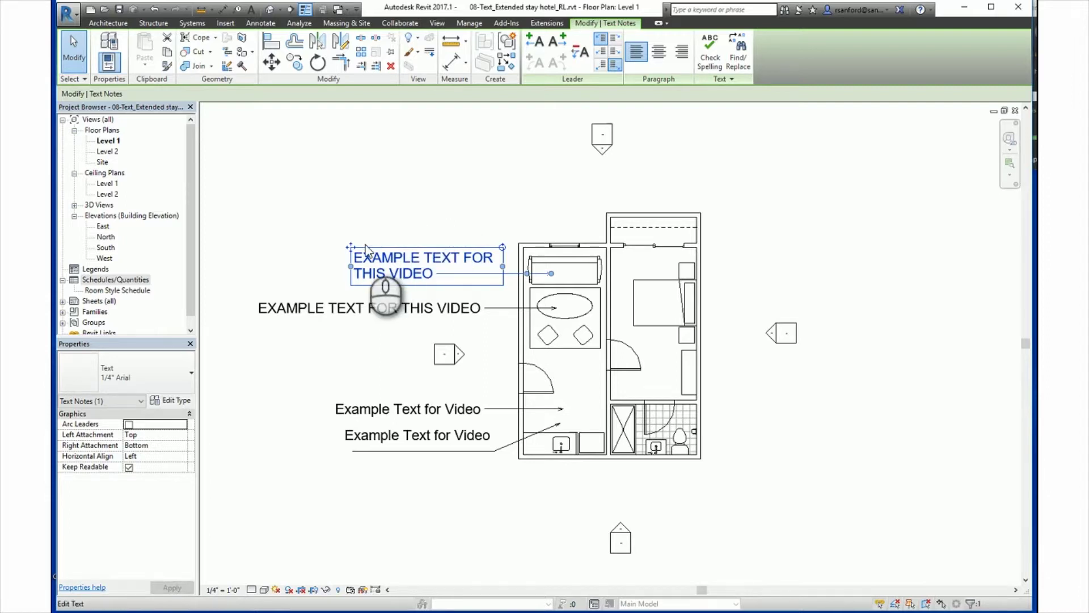
pyautogui.click(381, 285)
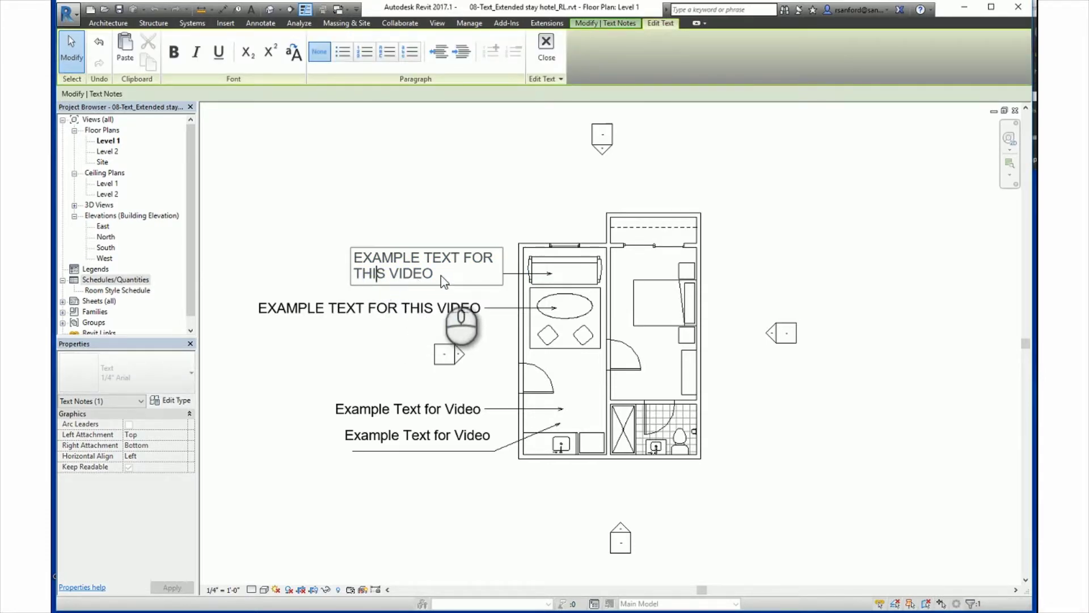
pyautogui.moveTo(436, 274); pyautogui.dragTo(351, 280)
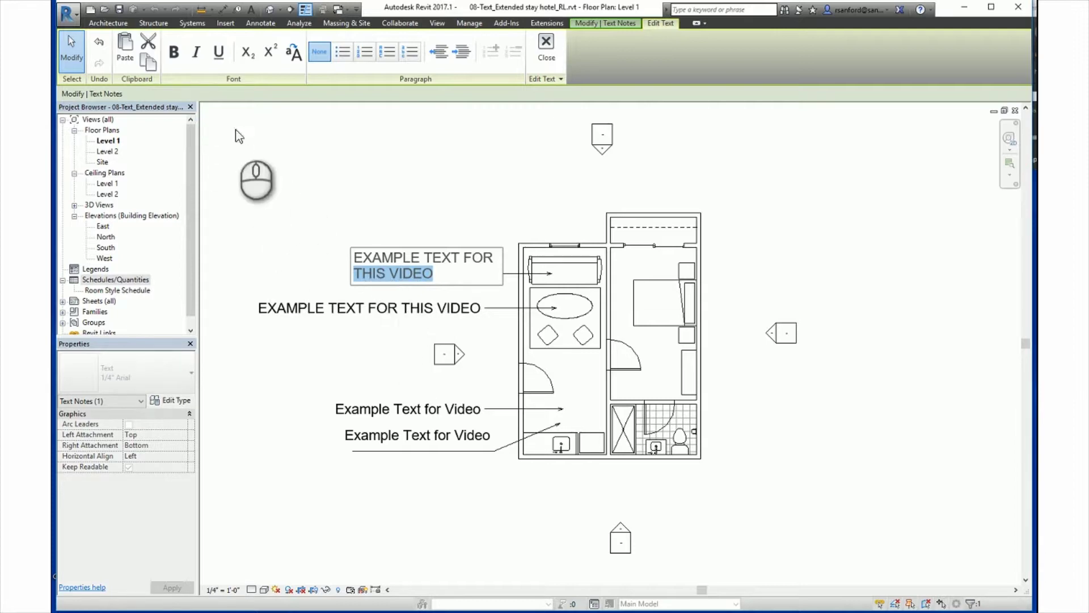
pyautogui.click(174, 52)
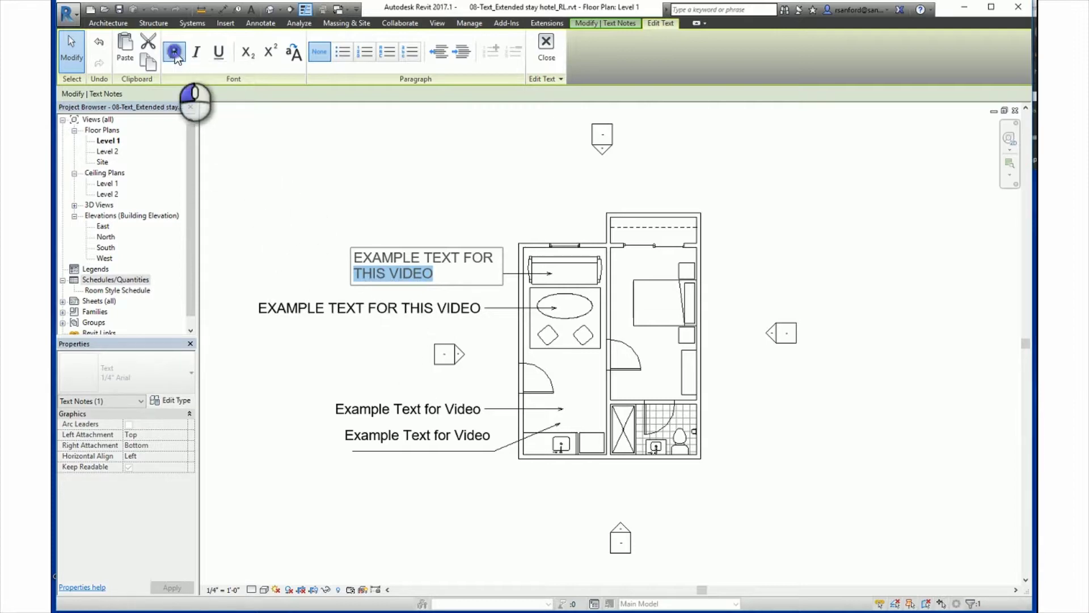
pyautogui.click(460, 203)
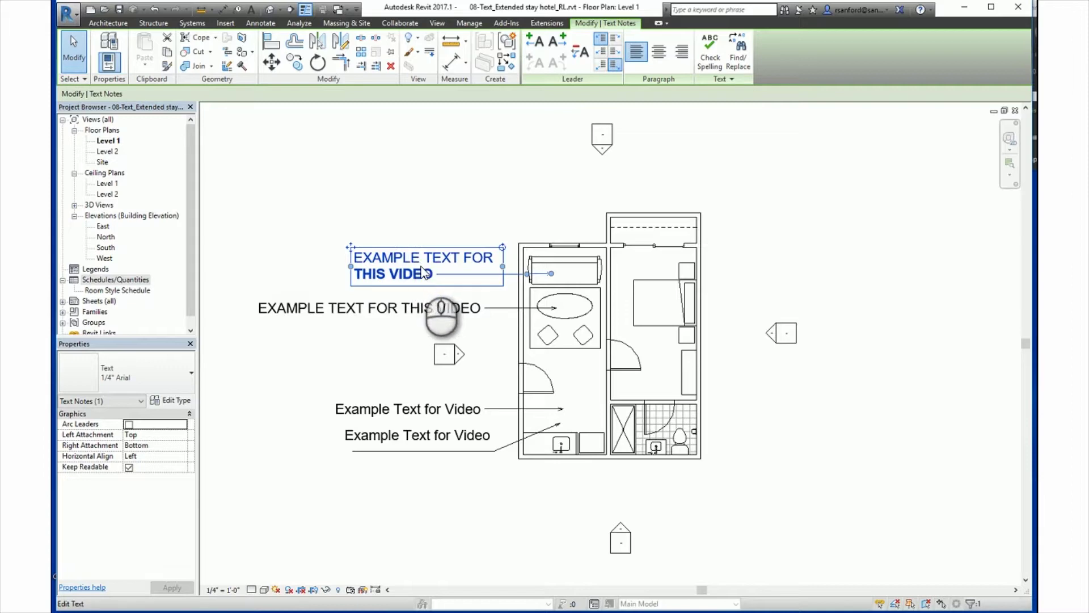
# Add three left leaders and two right leaders to the sofa's text note
pyautogui.click(535, 49)
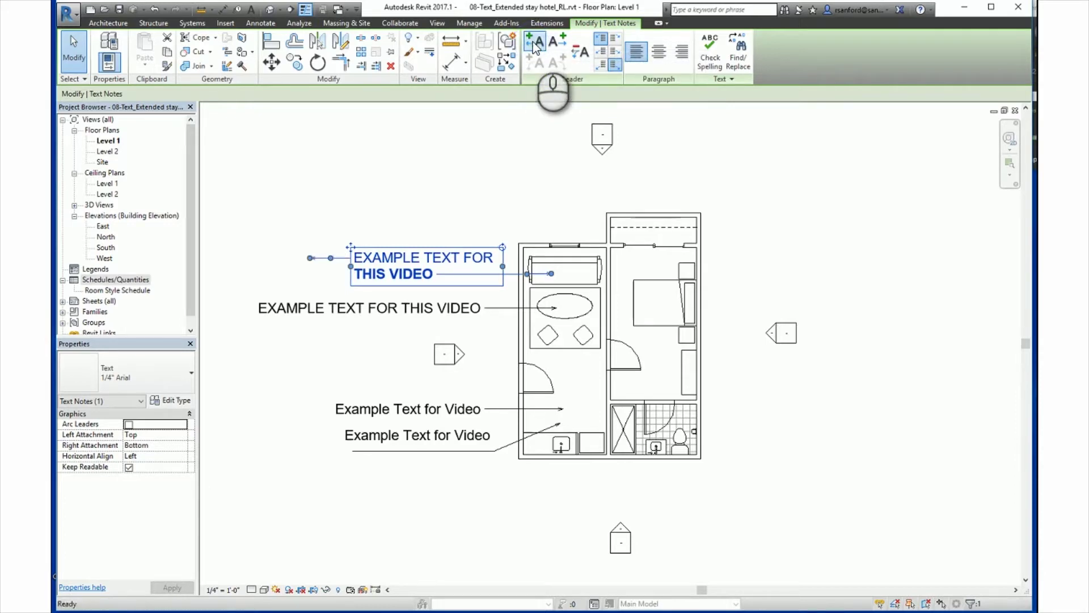
pyautogui.click(536, 49)
pyautogui.click(536, 49)
pyautogui.click(555, 46)
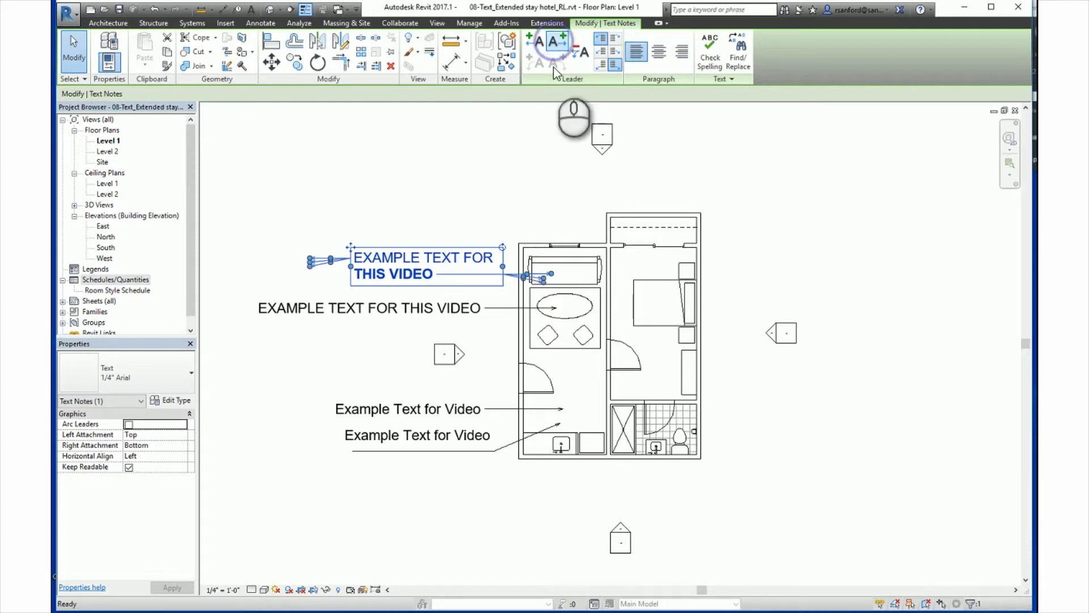
# Redirect the added right leaders of the sofa's note from the sofa to the oval table area
pyautogui.scroll(3, 522, 290)
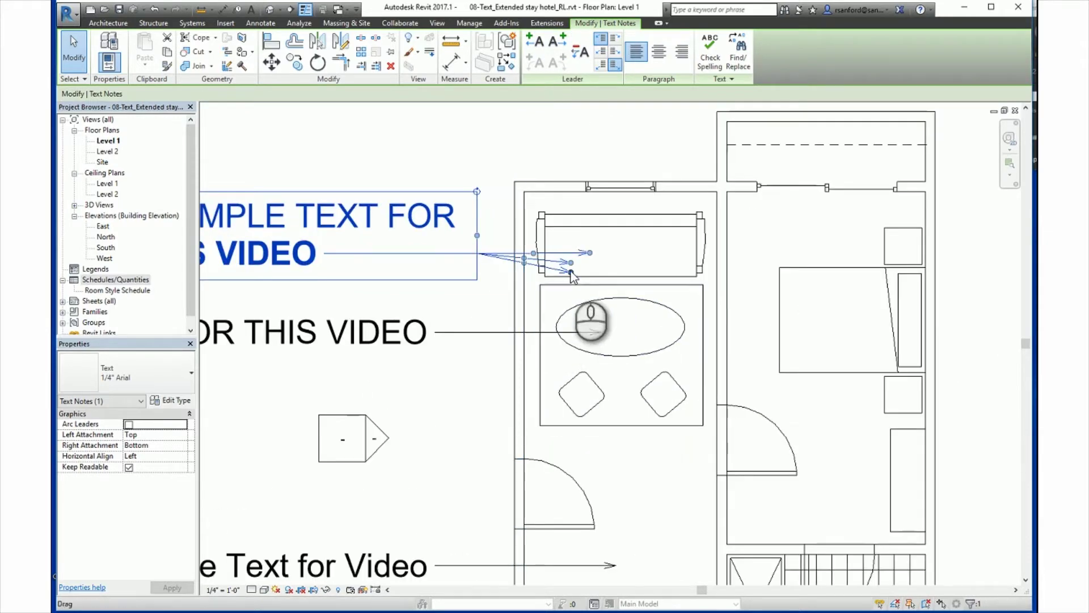
pyautogui.moveTo(571, 273); pyautogui.dragTo(583, 321)
pyautogui.scroll(-3, 565, 341)
pyautogui.moveTo(536, 340); pyautogui.dragTo(499, 144, button='middle')
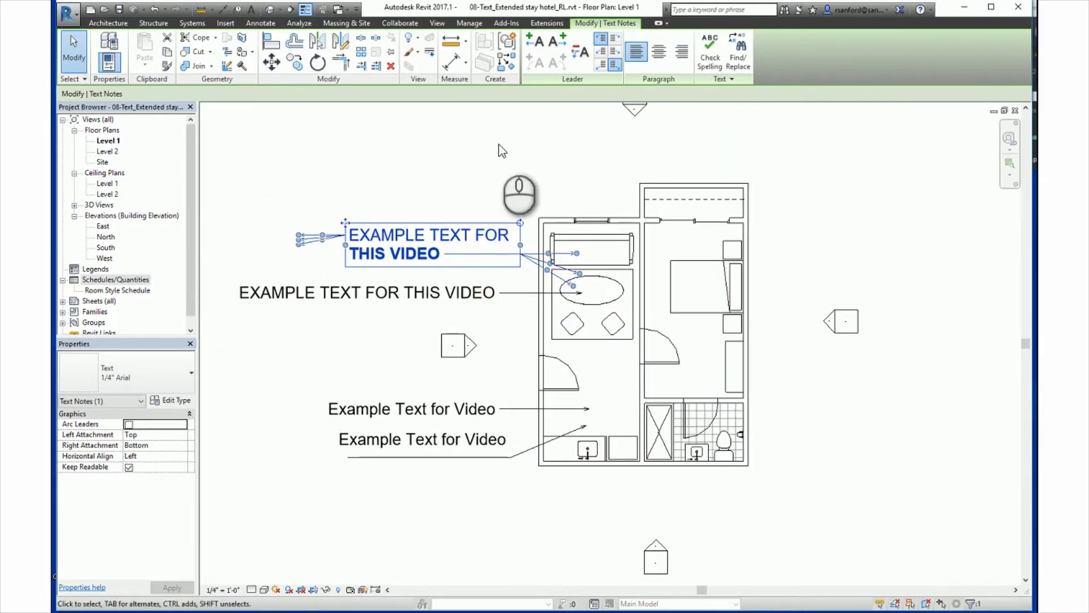
# Remove all the added leaders from the sofa's note, keeping only its original leader to the sofa
pyautogui.click(579, 57)
pyautogui.click(579, 57)
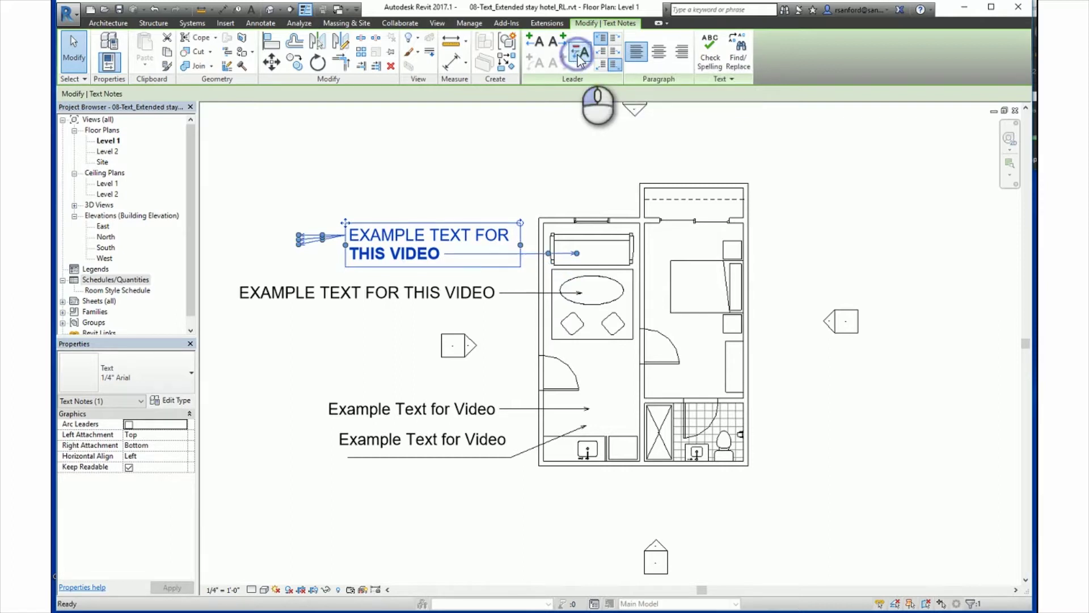
pyautogui.click(579, 57)
pyautogui.click(578, 57)
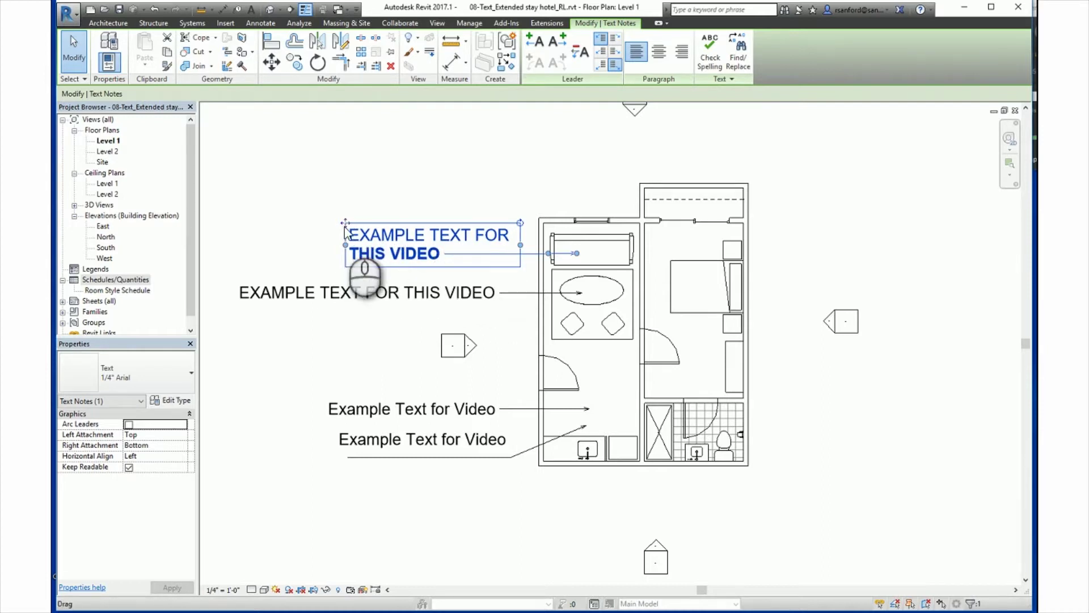
# Move the sofa's note up and away from the building and narrow its box so it wraps as "EXAMPLE TEXT / FOR THIS VIDEO"
pyautogui.moveTo(347, 227); pyautogui.dragTo(273, 185)
pyautogui.moveTo(446, 203); pyautogui.dragTo(437, 226)
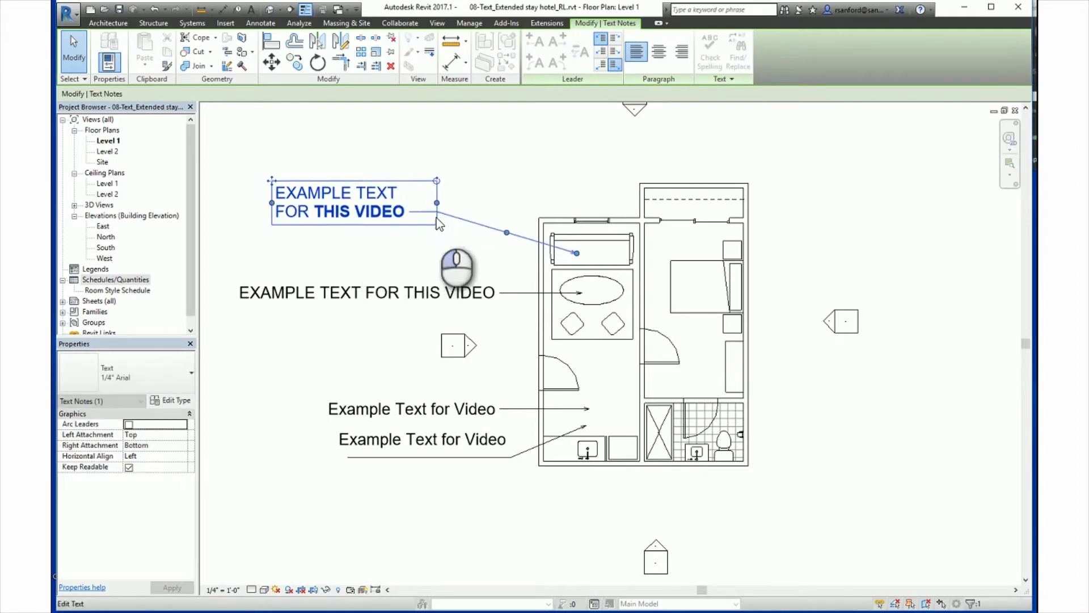
pyautogui.moveTo(433, 181); pyautogui.dragTo(435, 211)
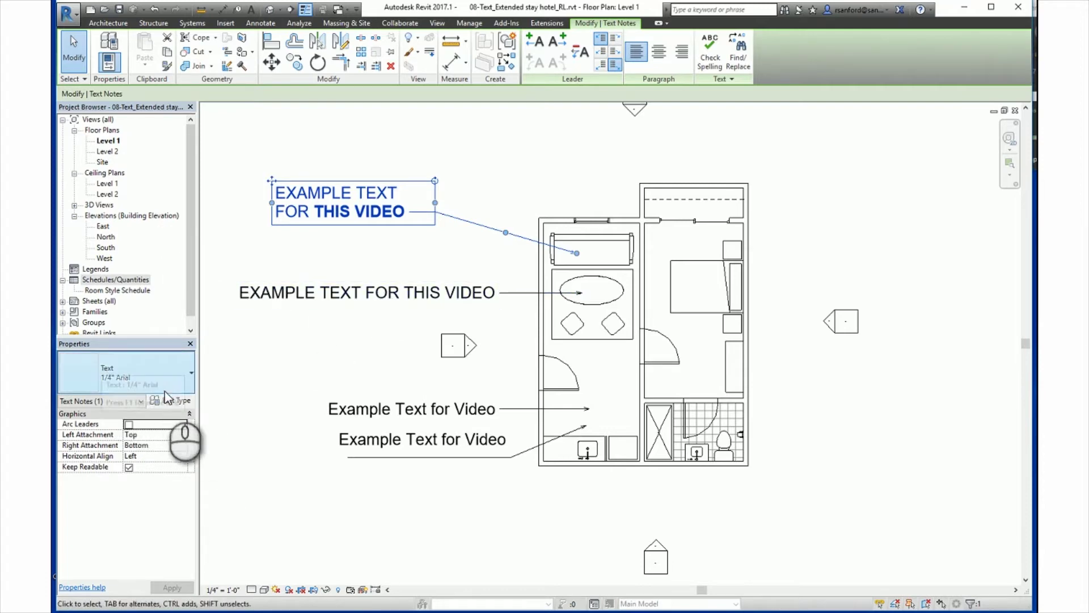
# Open the type properties of the sofa's text note and review its background, color and line weight settings
pyautogui.click(181, 400)
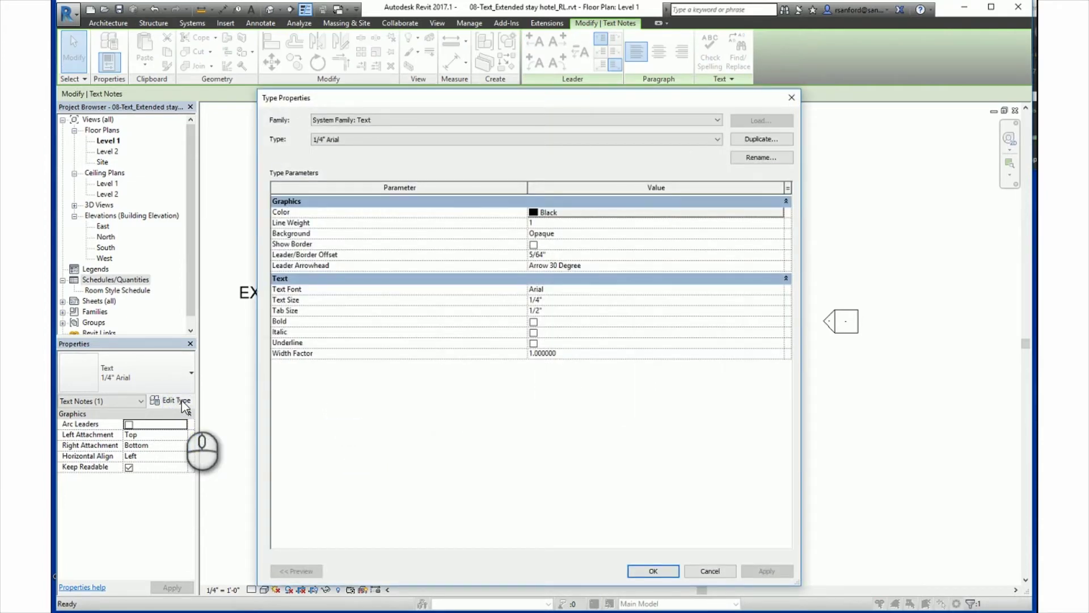
pyautogui.click(584, 234)
pyautogui.click(778, 233)
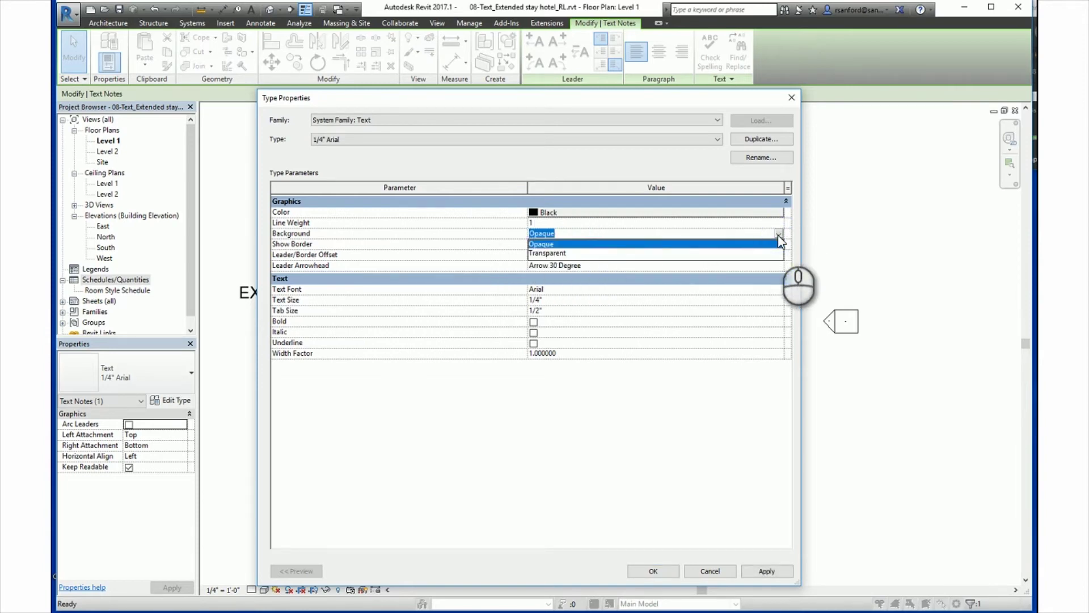
pyautogui.click(779, 235)
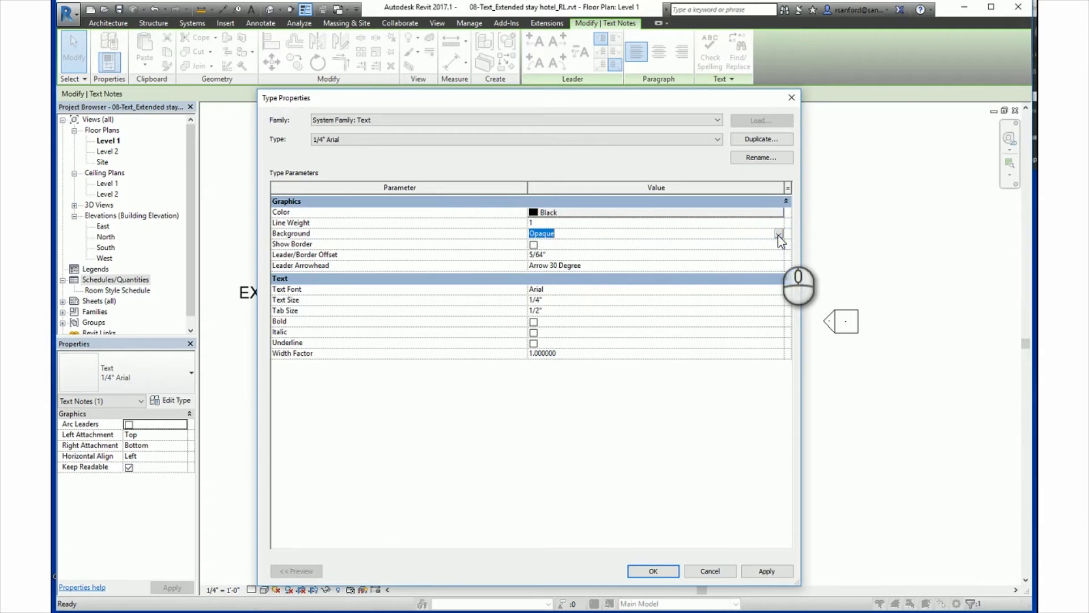
pyautogui.click(649, 213)
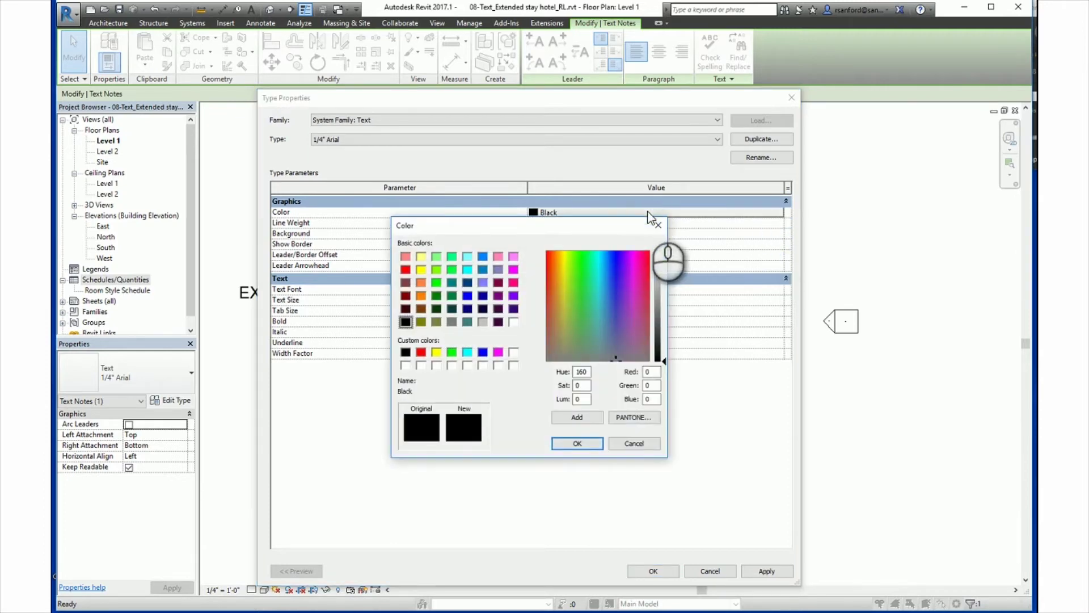
pyautogui.click(659, 225)
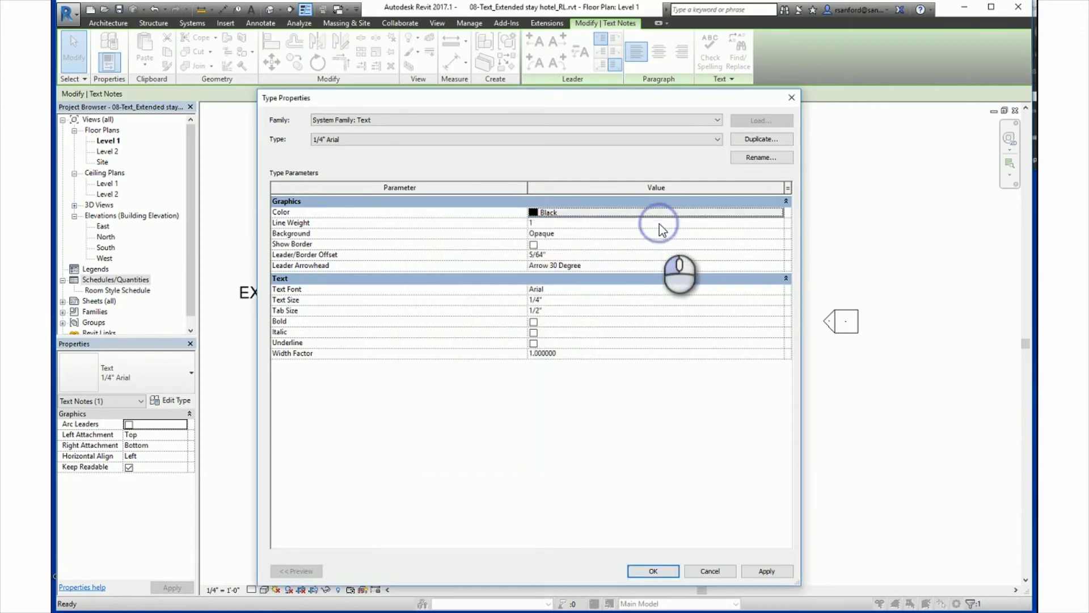
pyautogui.click(579, 226)
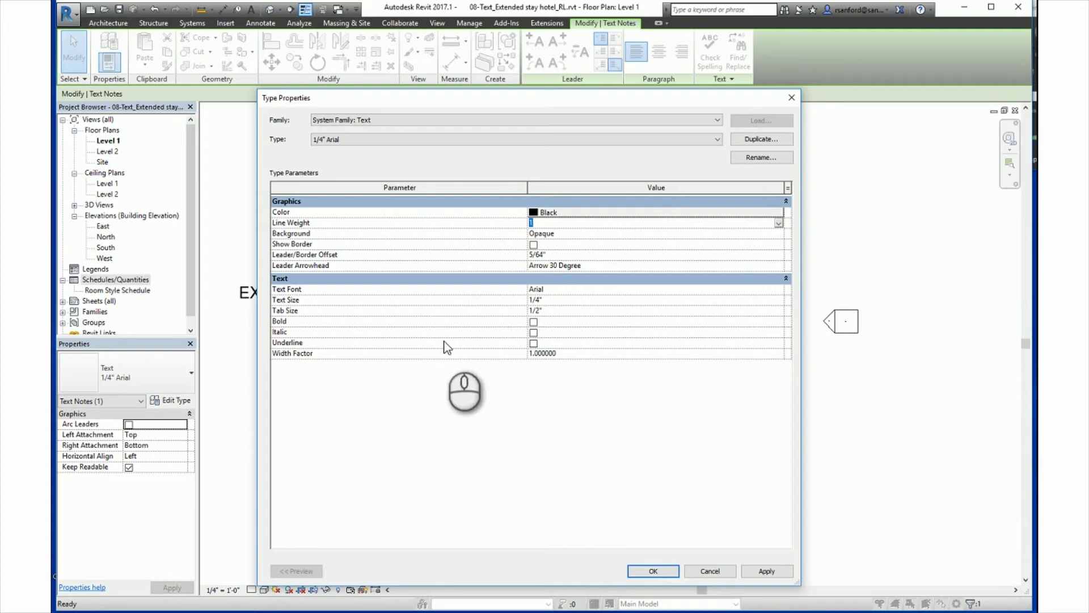
# Try the bold, italic and underline options of the 1/4" Arial text type, clear them all and close its properties
pyautogui.click(533, 322)
pyautogui.click(533, 333)
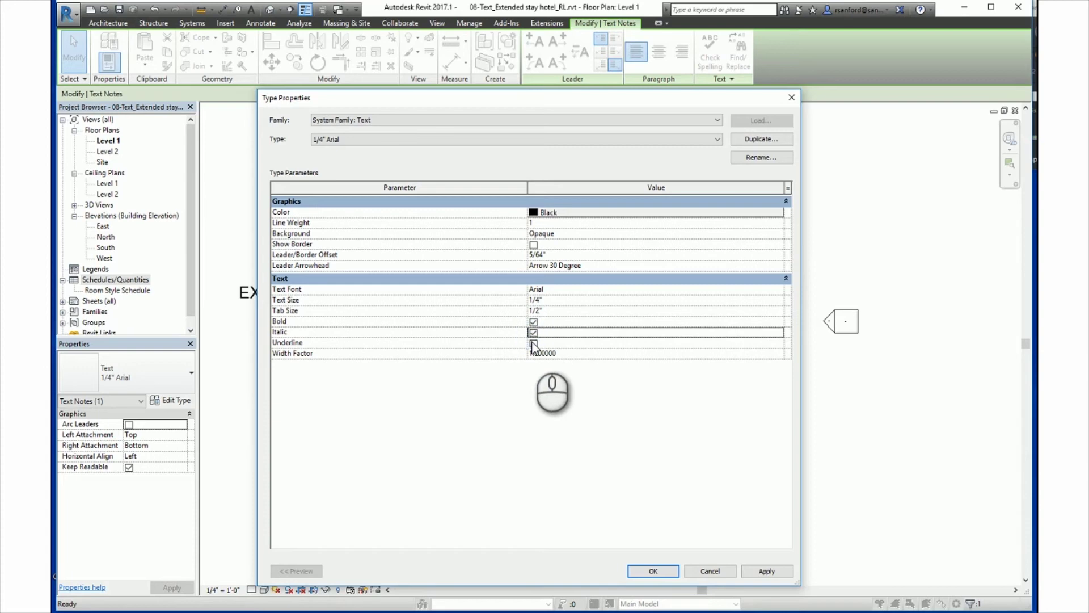
pyautogui.click(533, 343)
pyautogui.click(533, 343)
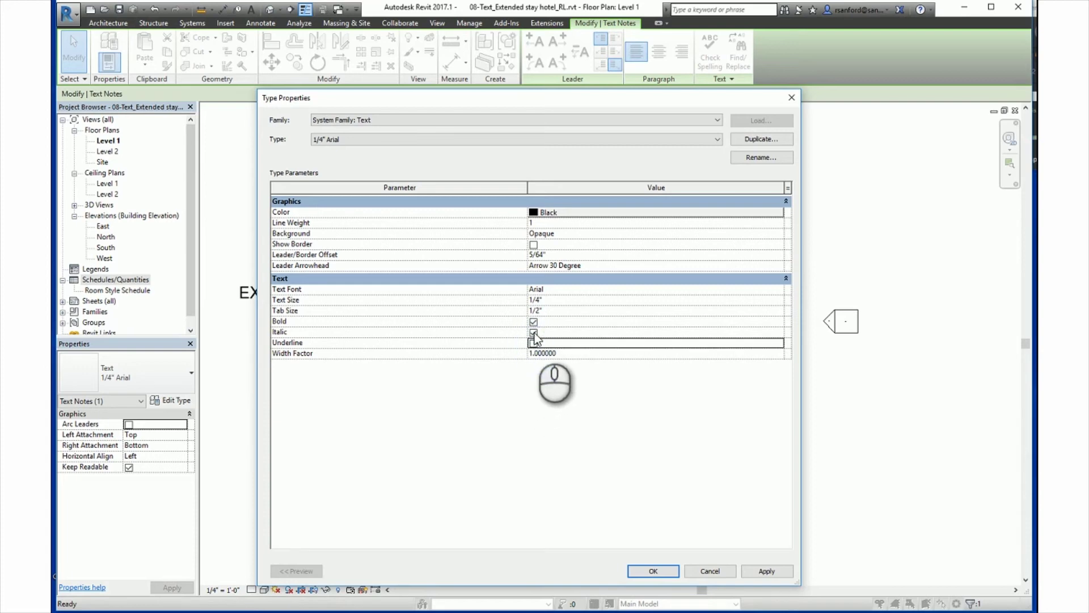
pyautogui.click(534, 332)
pyautogui.click(534, 322)
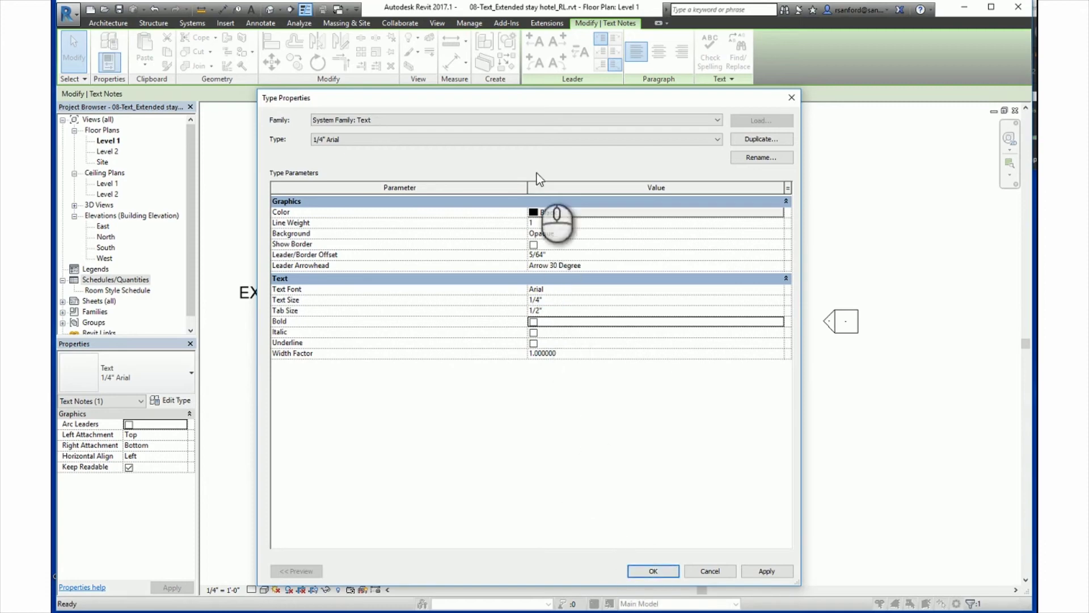
pyautogui.click(637, 570)
pyautogui.click(309, 342)
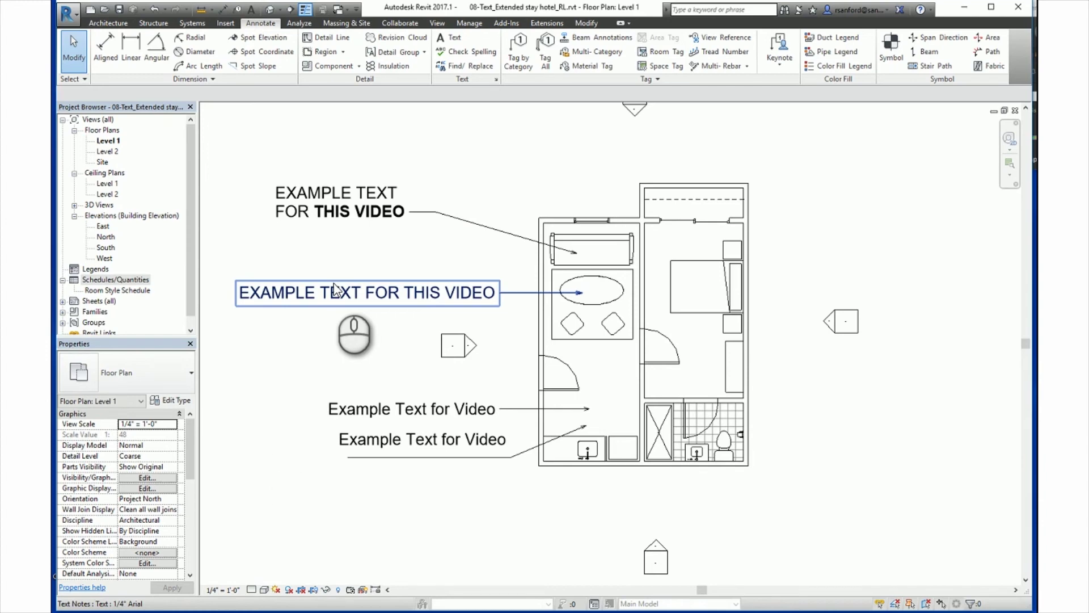
# Set the Level 1 view scale to 1/8" = 1'-0" to compare the text size, and return it to 1/4" = 1'-0"
pyautogui.click(221, 590)
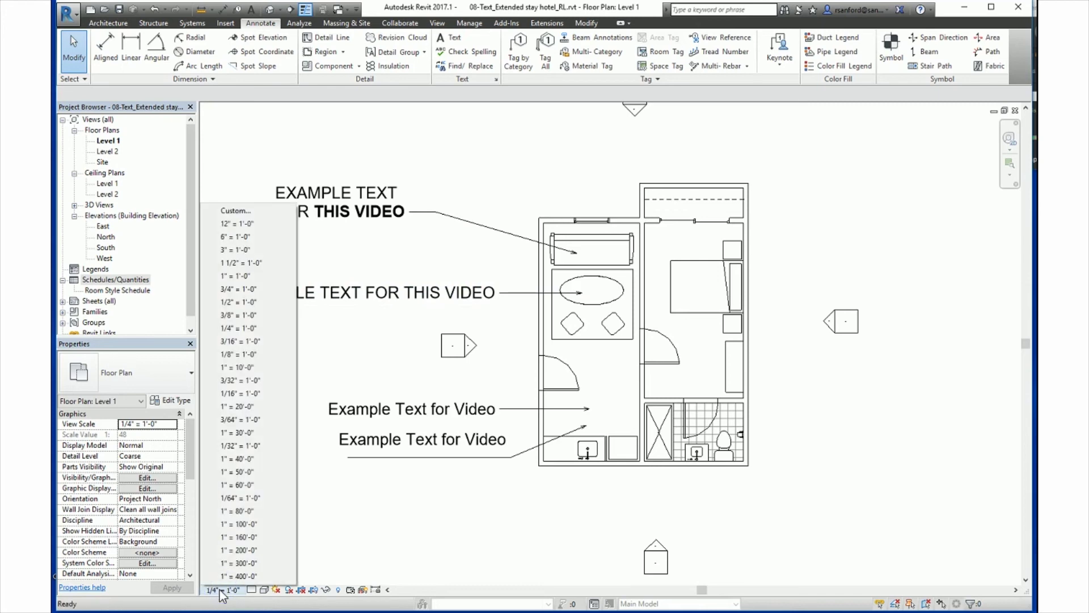
pyautogui.click(229, 353)
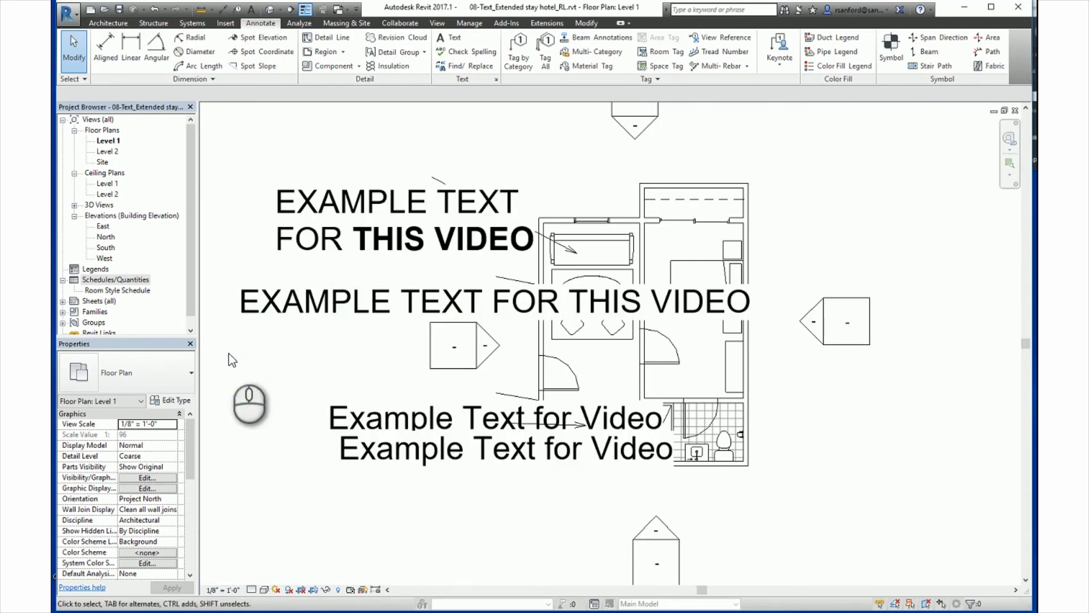
pyautogui.click(211, 591)
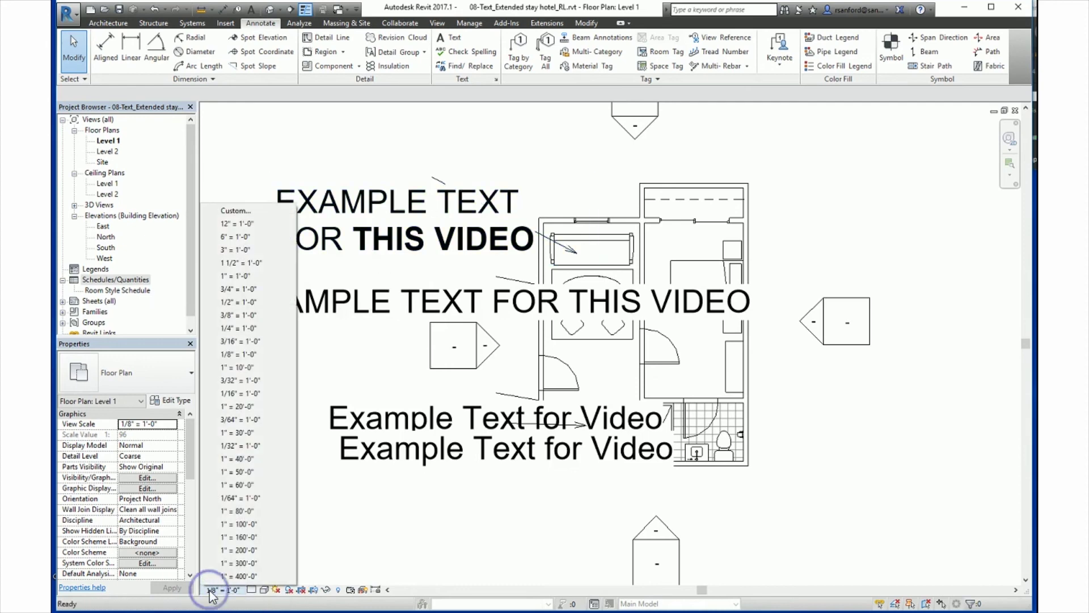
pyautogui.click(229, 328)
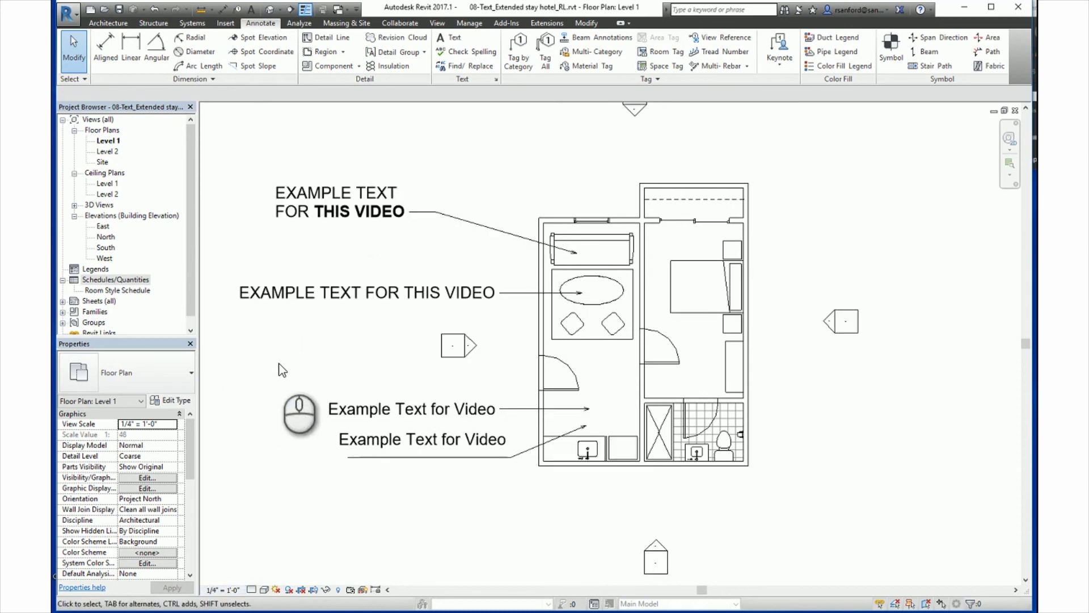